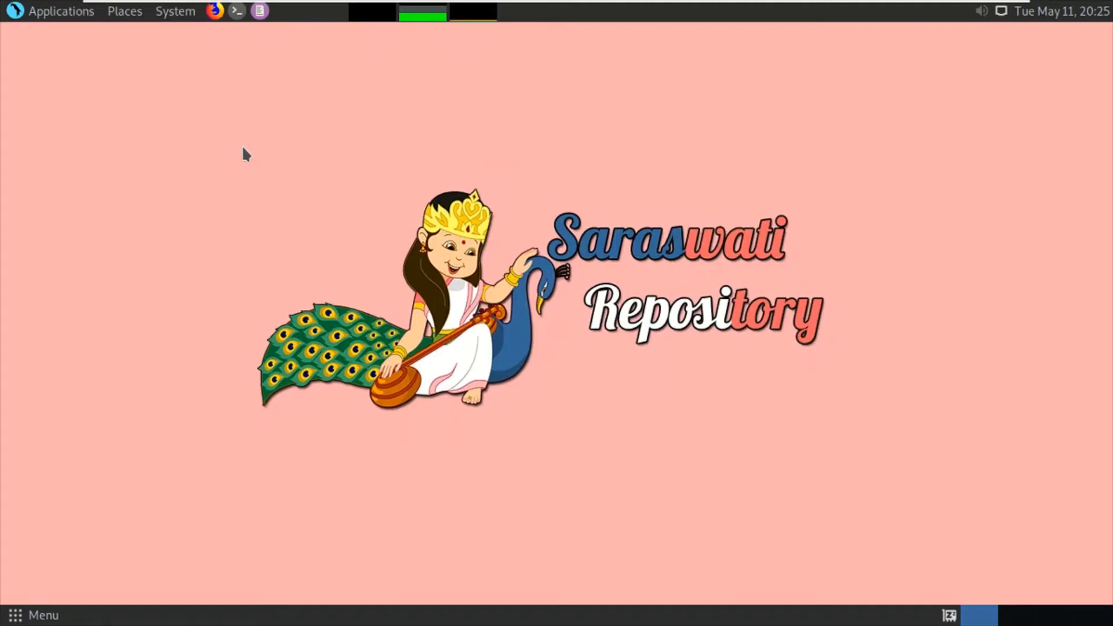
- Launch Google Chrome and minimize its window to return to the empty desktop
{"action": "key", "text": "super"}
{"action": "type", "text": "chrom"}
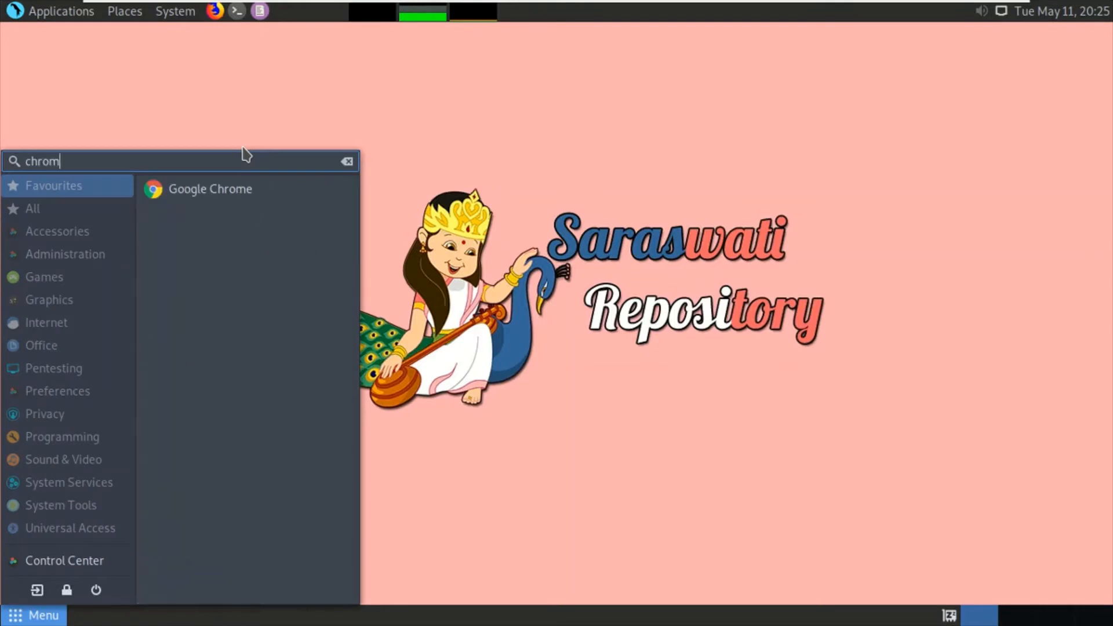
{"action": "key", "text": "Return"}
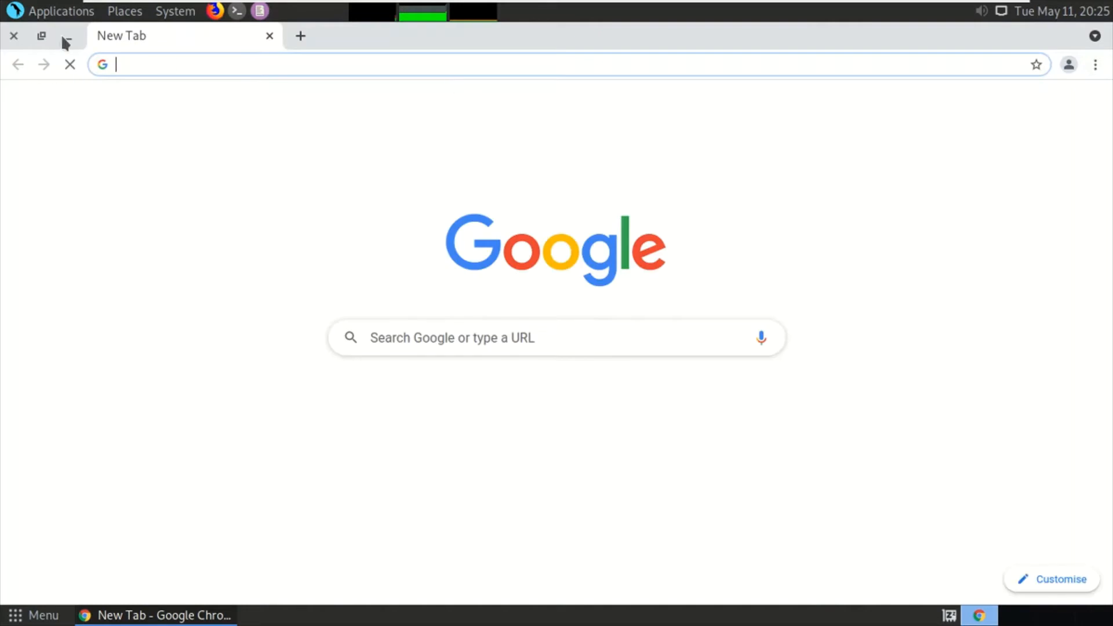
{"action": "left_click", "coordinate": [66, 42]}
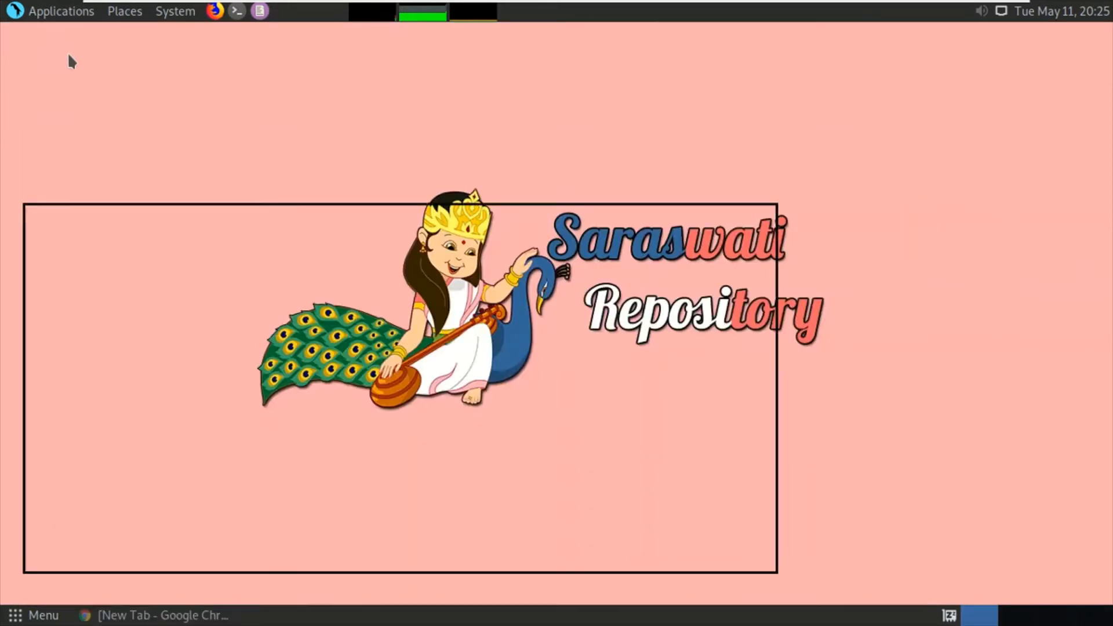
- Open a terminal from the desktop and write the command sudo apt-get install wireshark, discarding it without running it
{"action": "right_click", "coordinate": [148, 99]}
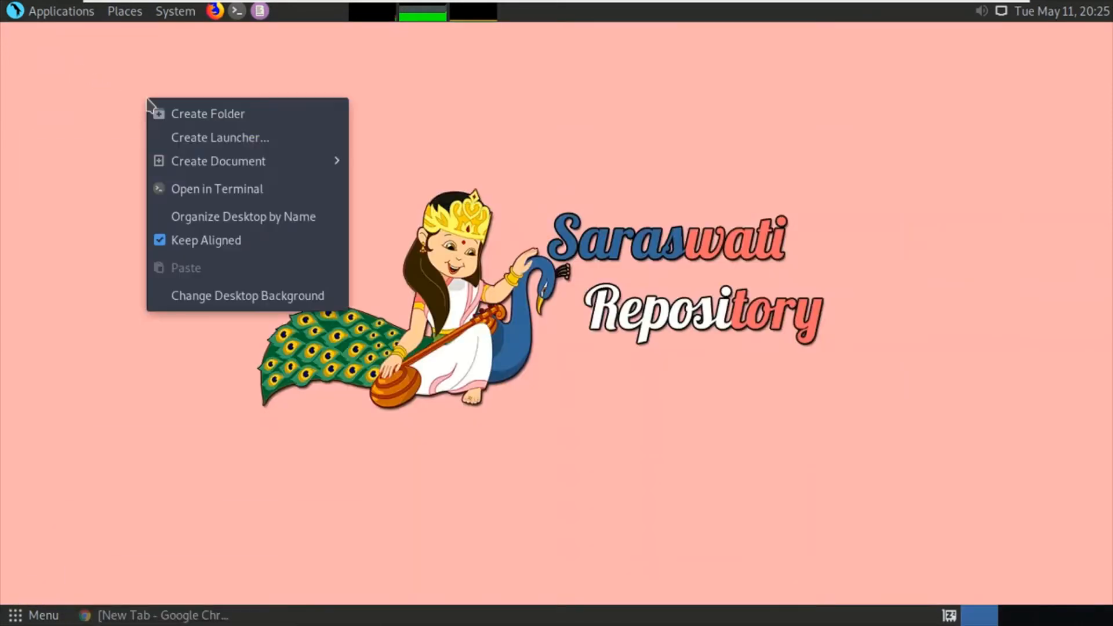
{"action": "left_click", "coordinate": [191, 184]}
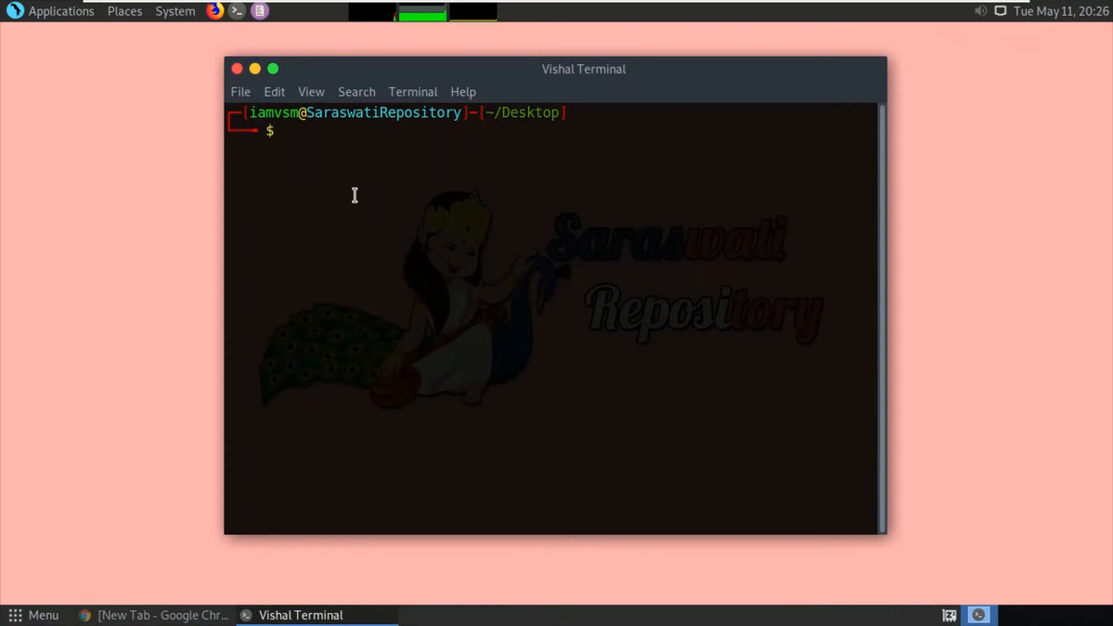
{"action": "type", "text": "sudo apt-get install "}
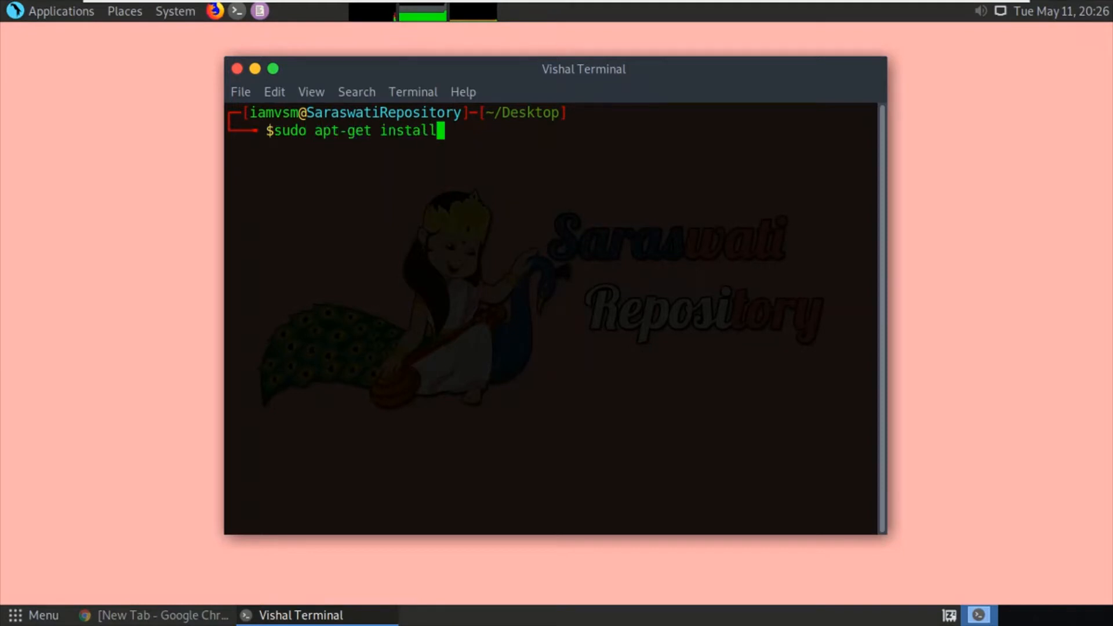
{"action": "type", "text": "wireshark"}
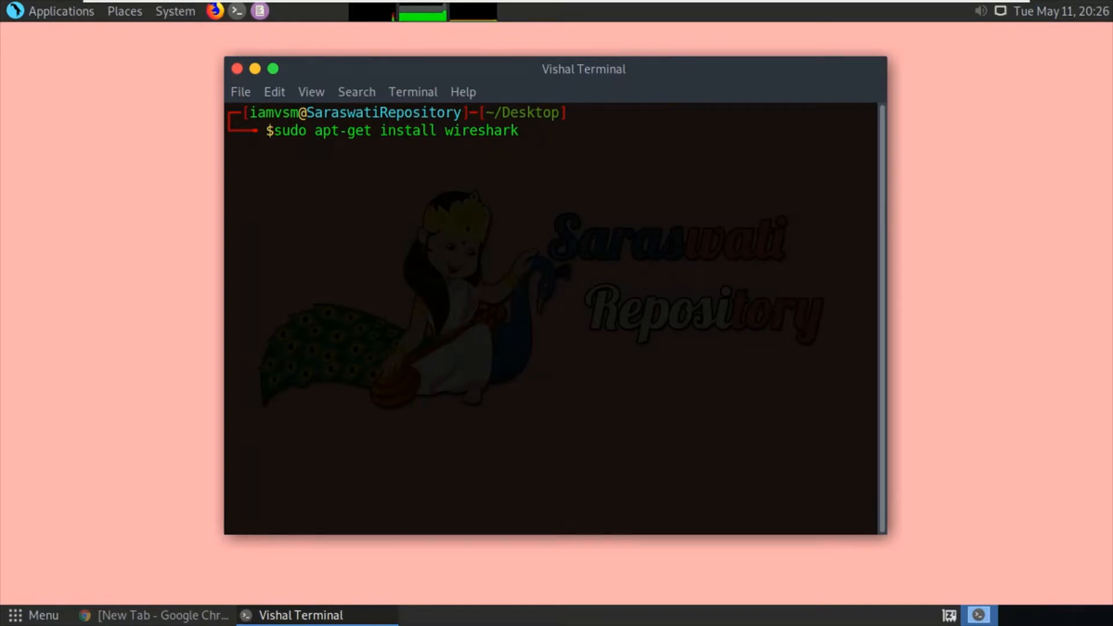
{"action": "key", "text": "ctrl+c"}
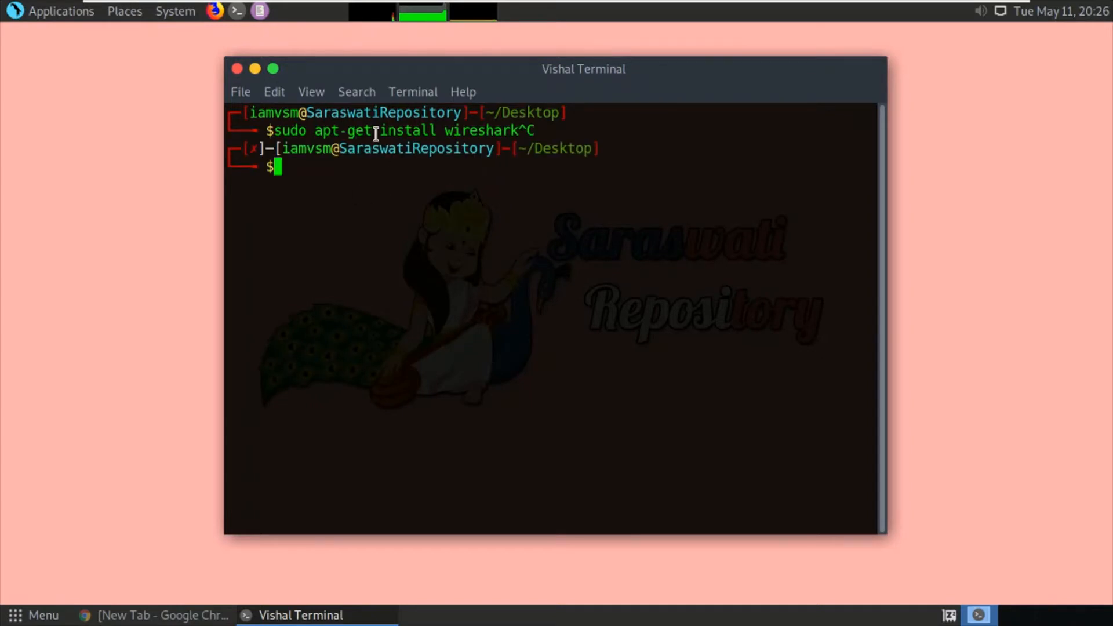
{"action": "left_click_drag", "start_coordinate": [322, 132], "coordinate": [386, 134]}
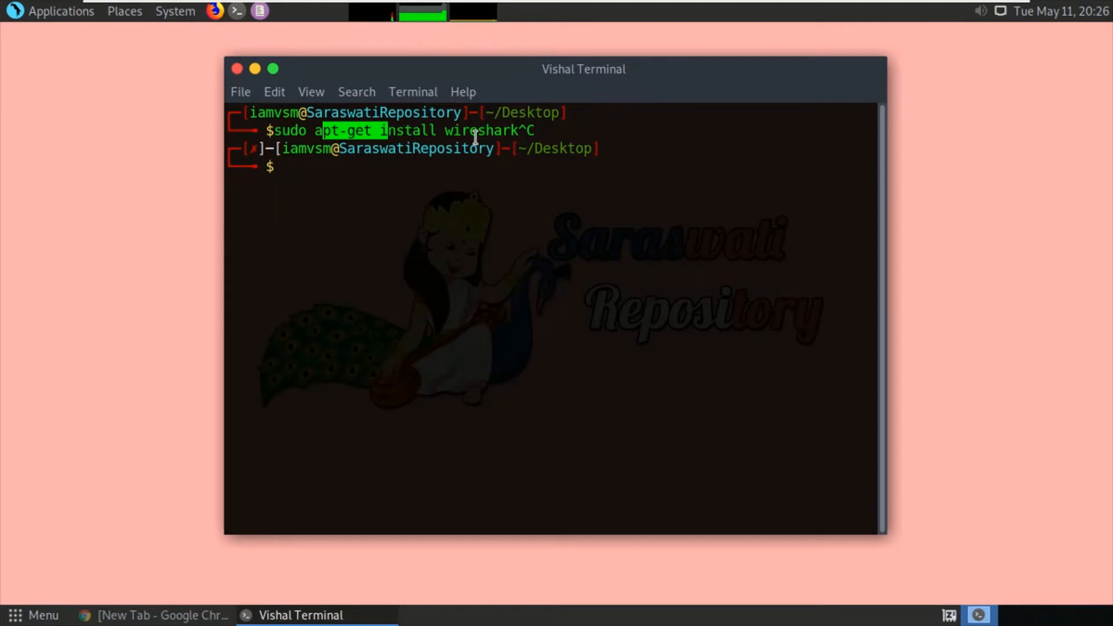
{"action": "left_click", "coordinate": [437, 201]}
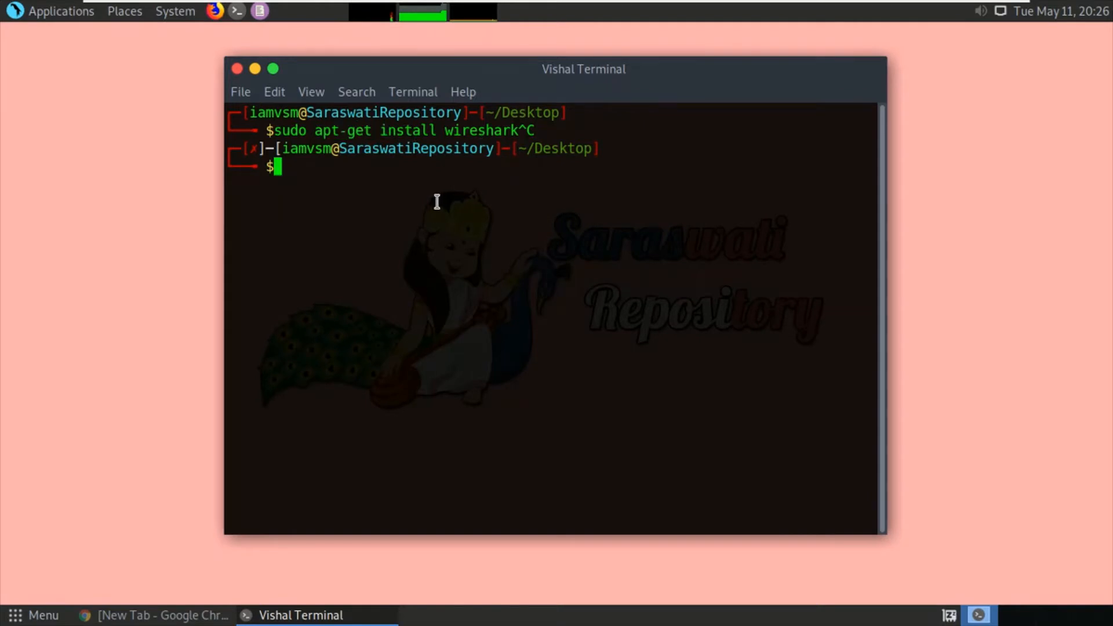
- Write the command sudo yum install wireshark at the prompt and discard it without running it
{"action": "type", "text": "sudo yum"}
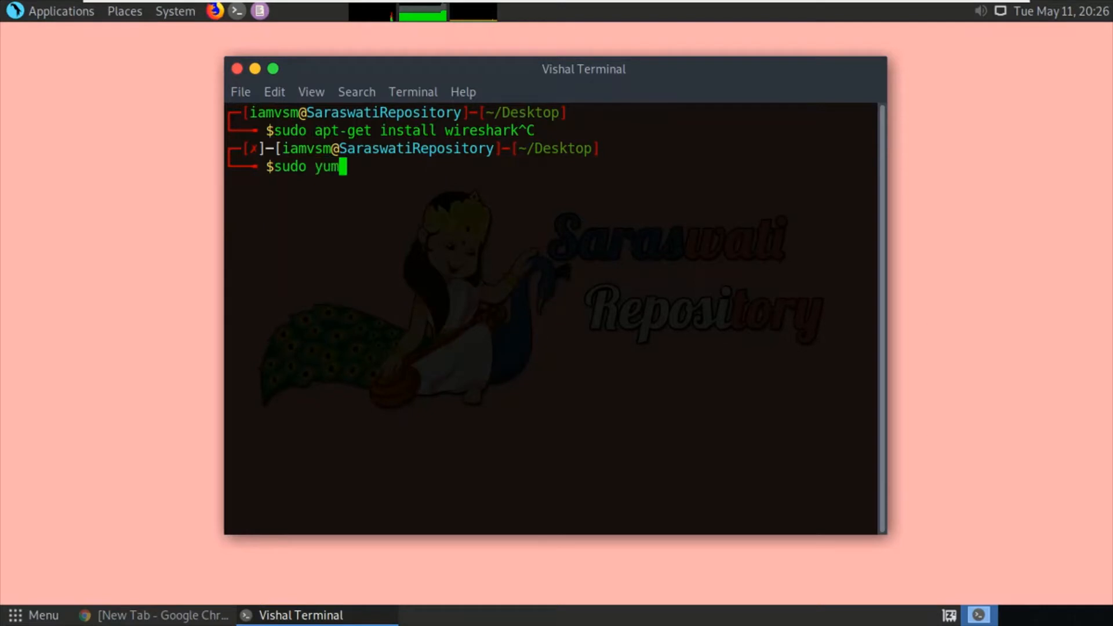
{"action": "type", "text": " install wir"}
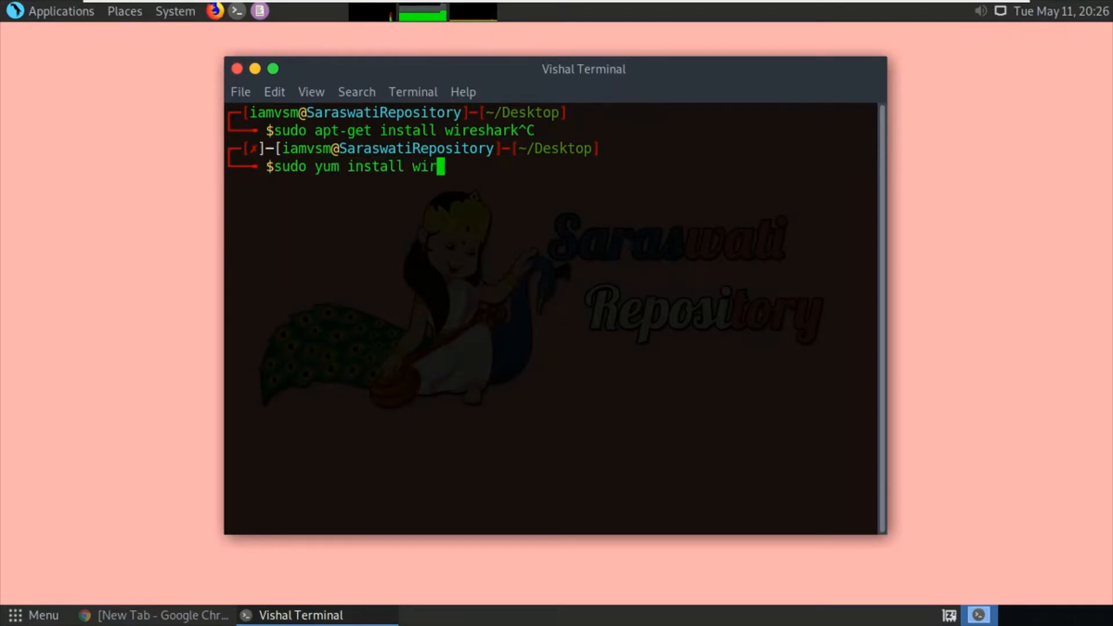
{"action": "type", "text": "eshark"}
{"action": "key", "text": "ctrl+c"}
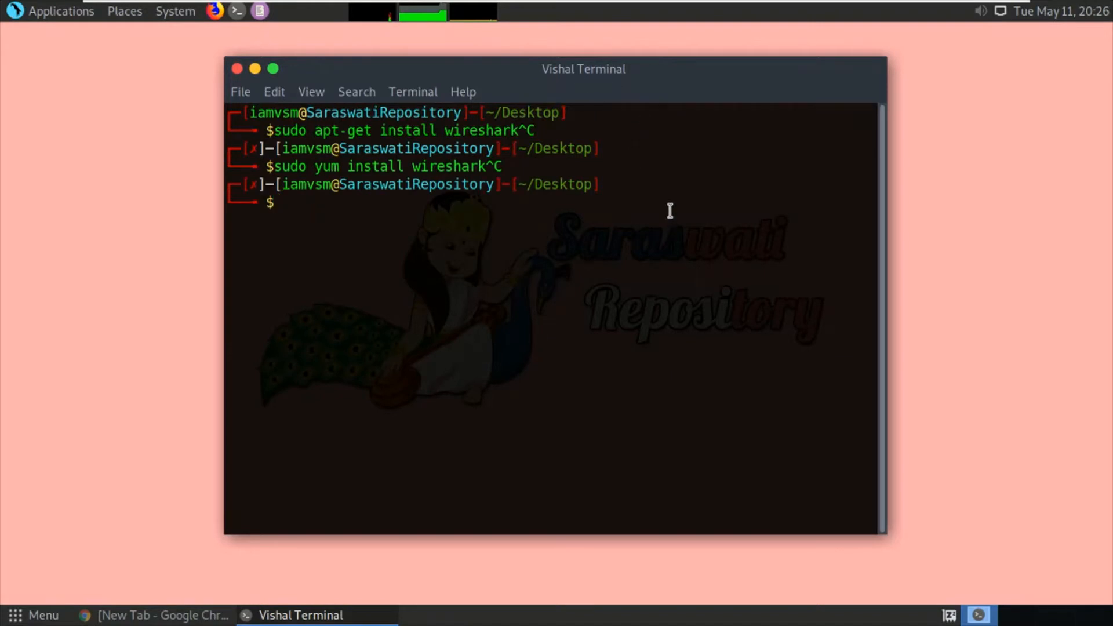
- Enlarge the terminal text one level with the window centred on the desktop, and clear its output
{"action": "key", "text": "ctrl+plus"}
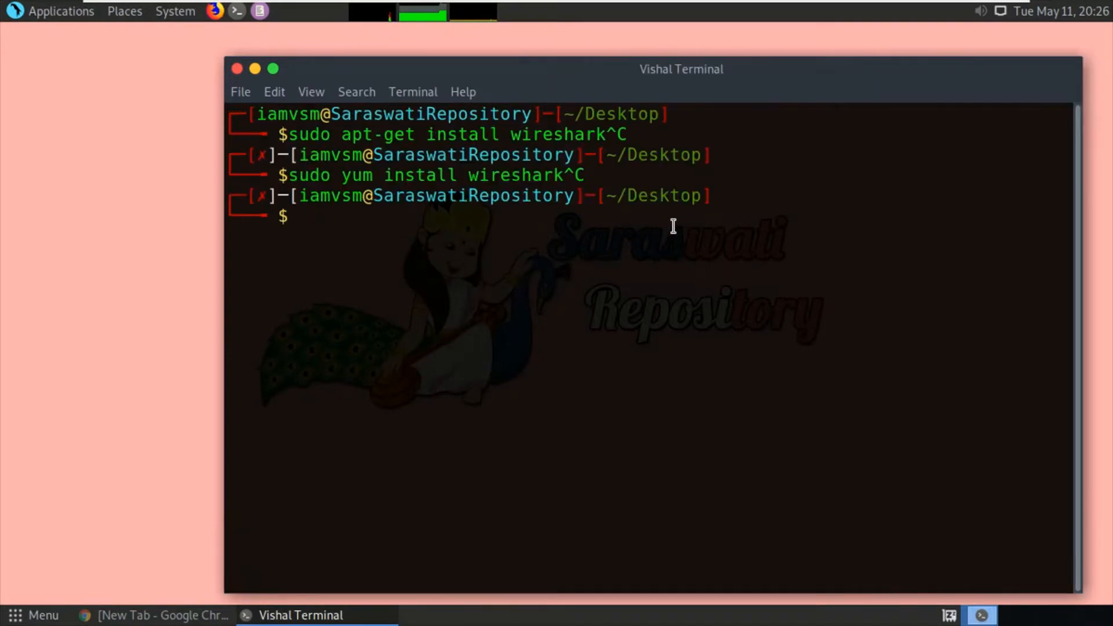
{"action": "left_click_drag", "start_coordinate": [487, 75], "coordinate": [372, 74]}
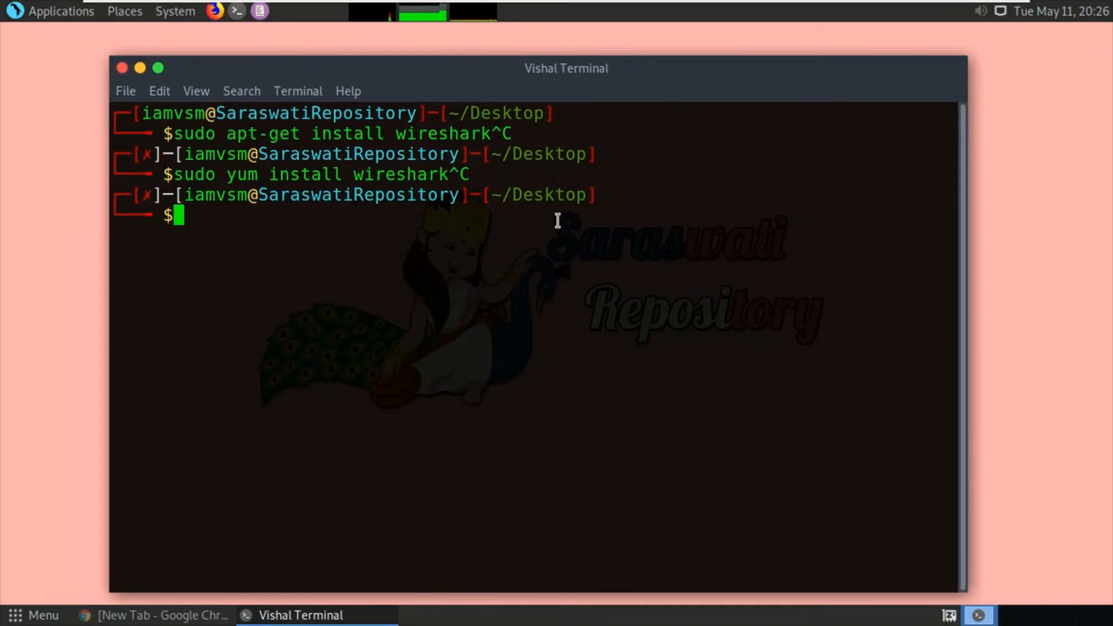
{"action": "type", "text": "clear"}
{"action": "key", "text": "Return"}
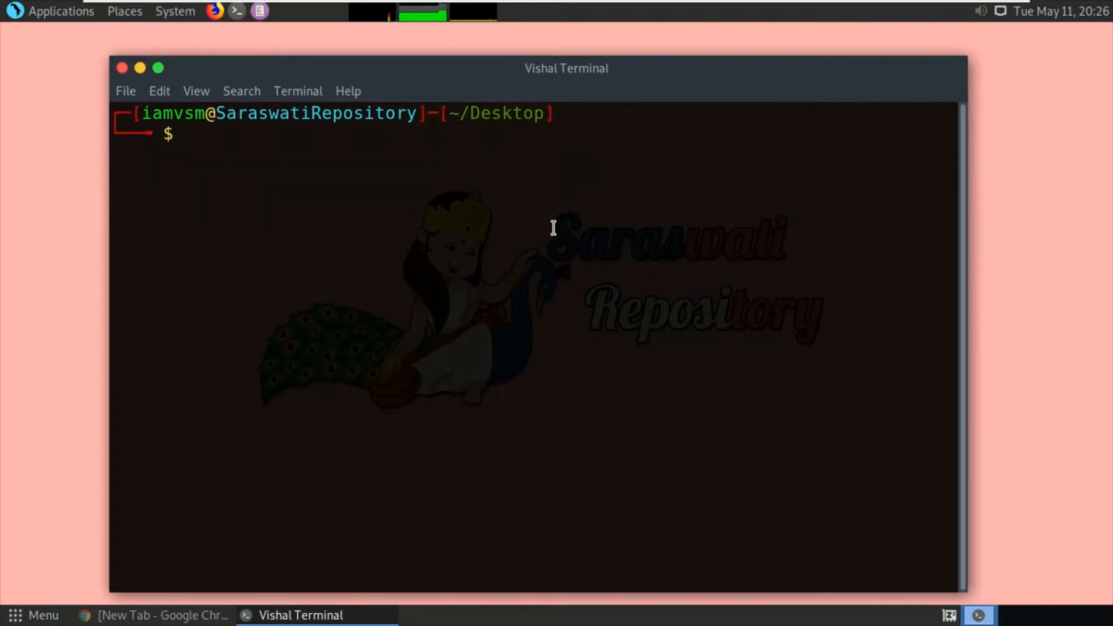
- Start Wireshark with superuser rights using sudo wireshark and enter the account password
{"action": "type", "text": "sudo wir"}
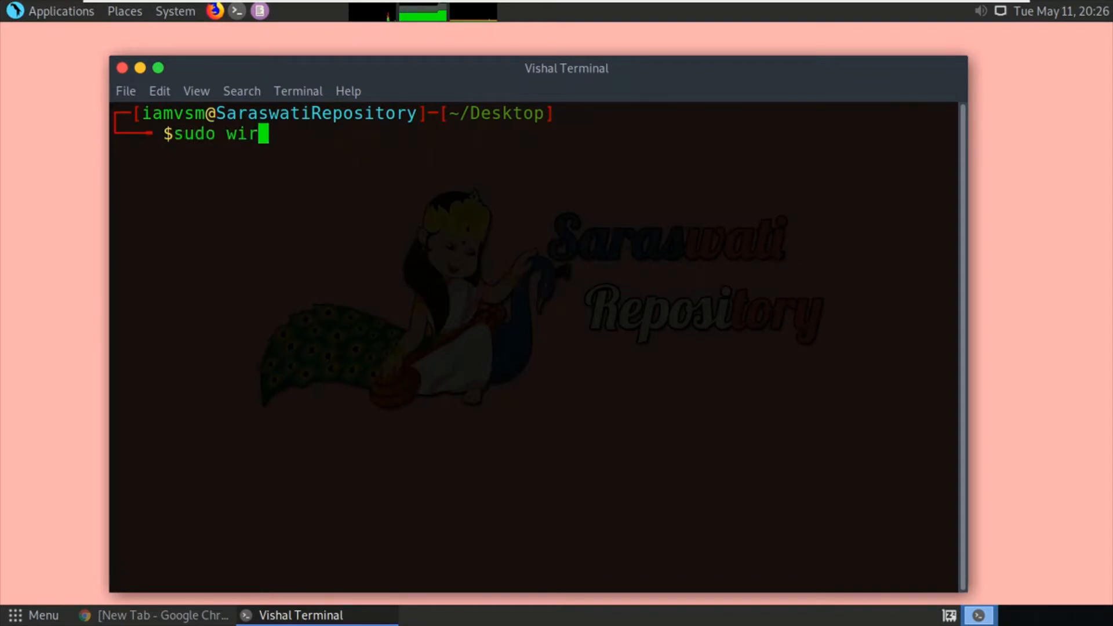
{"action": "type", "text": "eshark"}
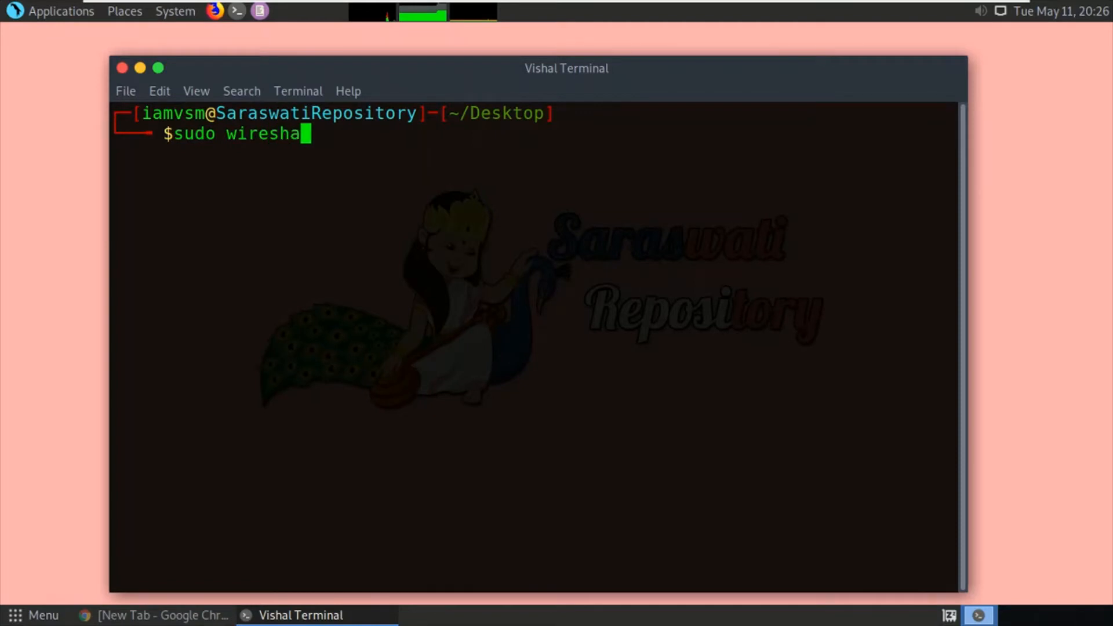
{"action": "key", "text": "Return"}
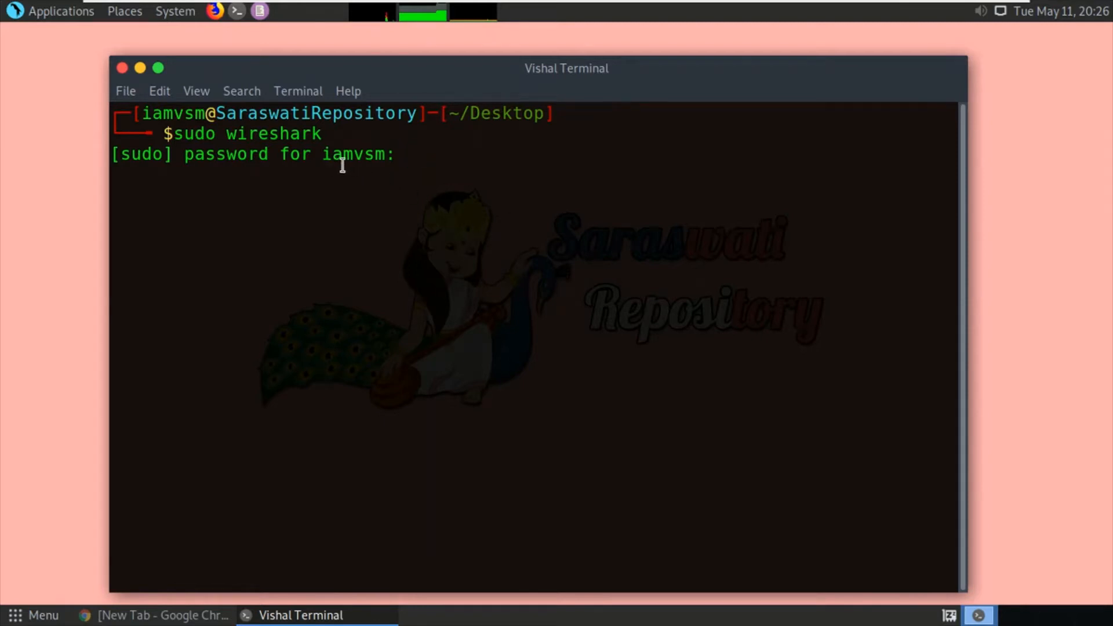
{"action": "double_click", "coordinate": [211, 134]}
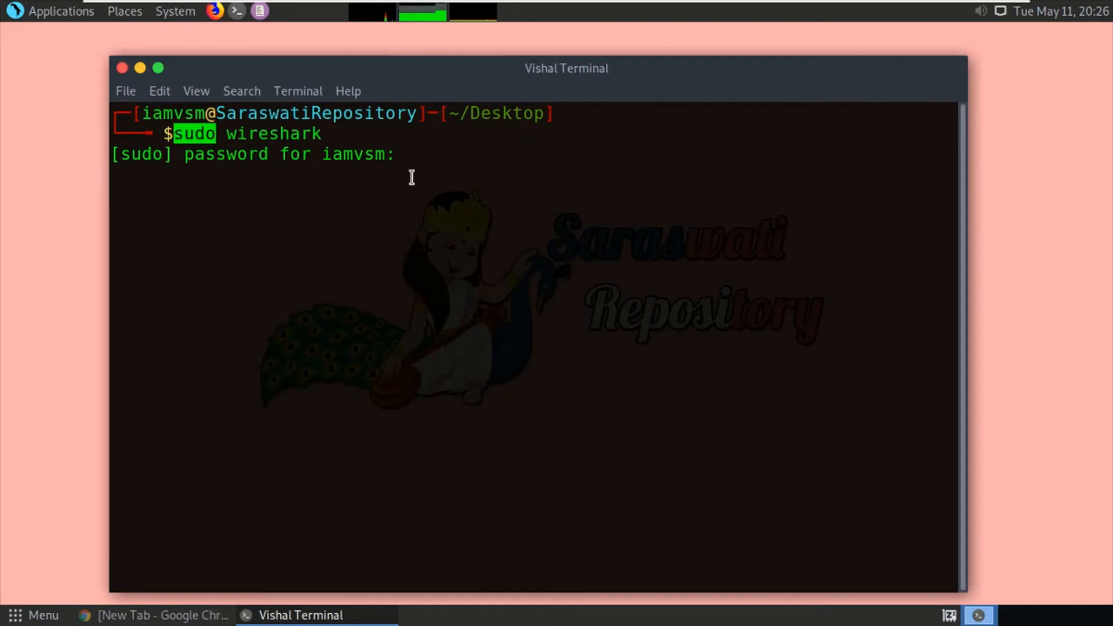
{"action": "key", "text": "Return"}
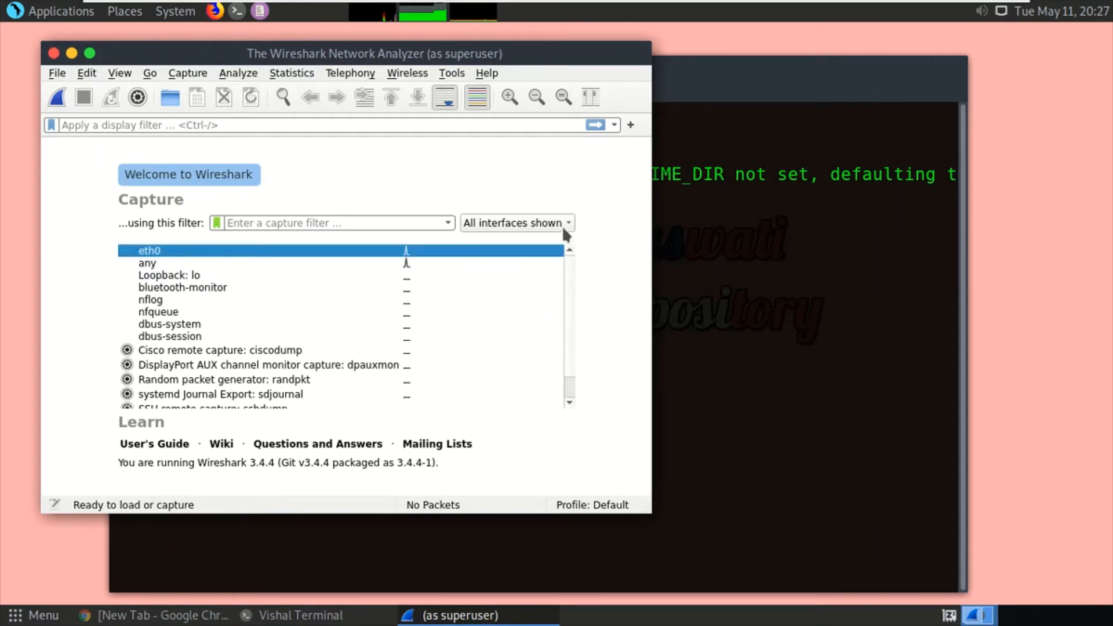
- Run ifconfig in a second terminal to check the IP address of eth0, and close that terminal
{"action": "right_click", "coordinate": [1024, 173]}
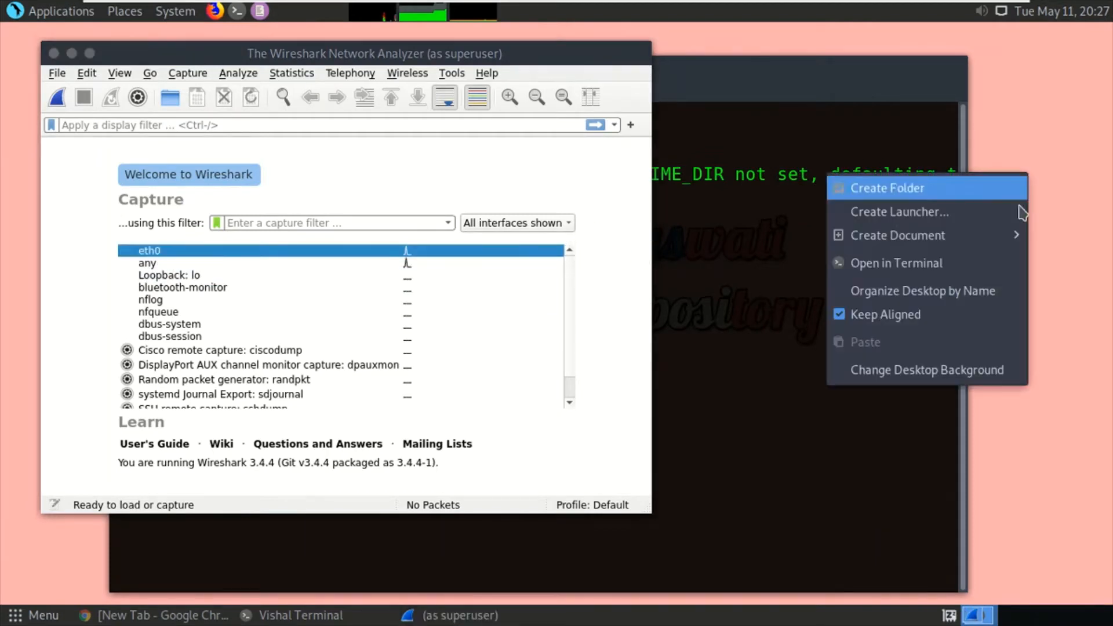
{"action": "left_click", "coordinate": [948, 264]}
{"action": "type", "text": "if"}
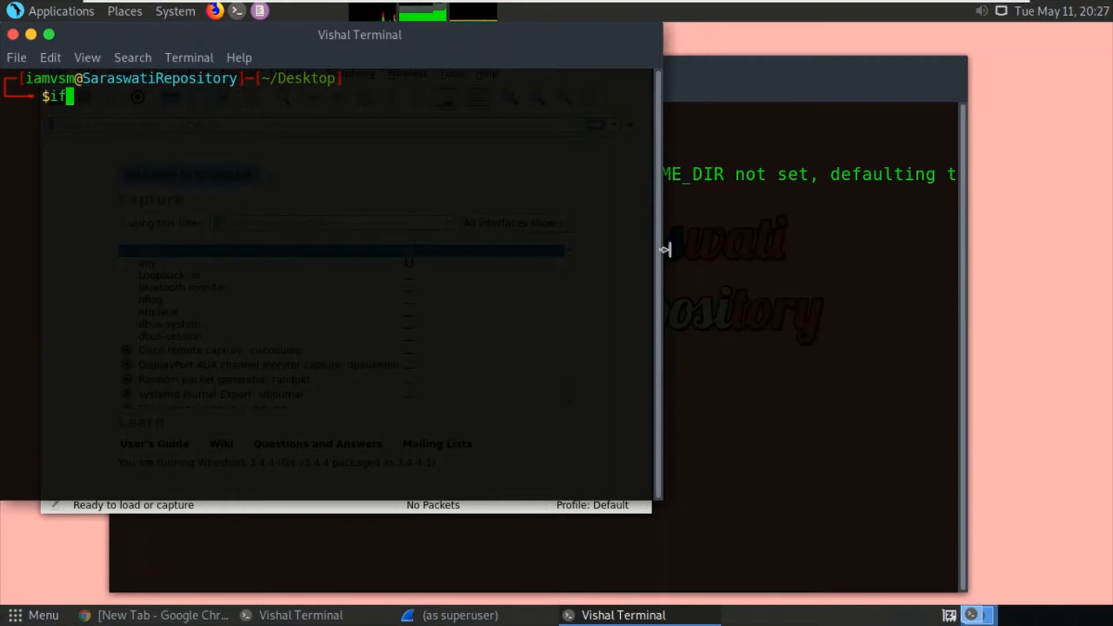
{"action": "type", "text": "config"}
{"action": "key", "text": "Return"}
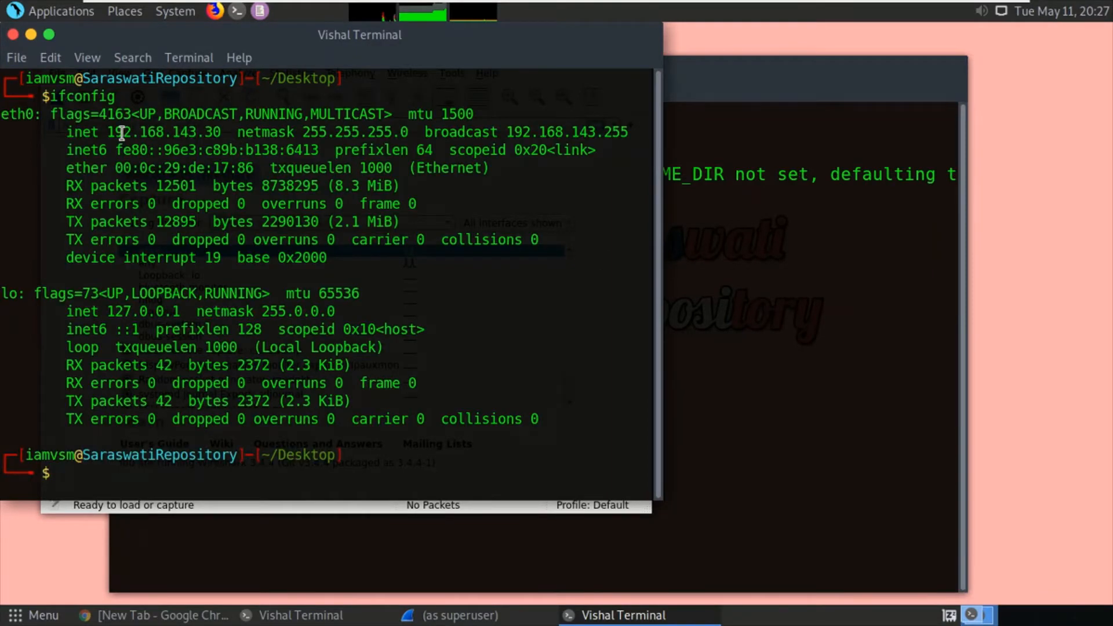
{"action": "left_click_drag", "start_coordinate": [115, 133], "coordinate": [225, 134]}
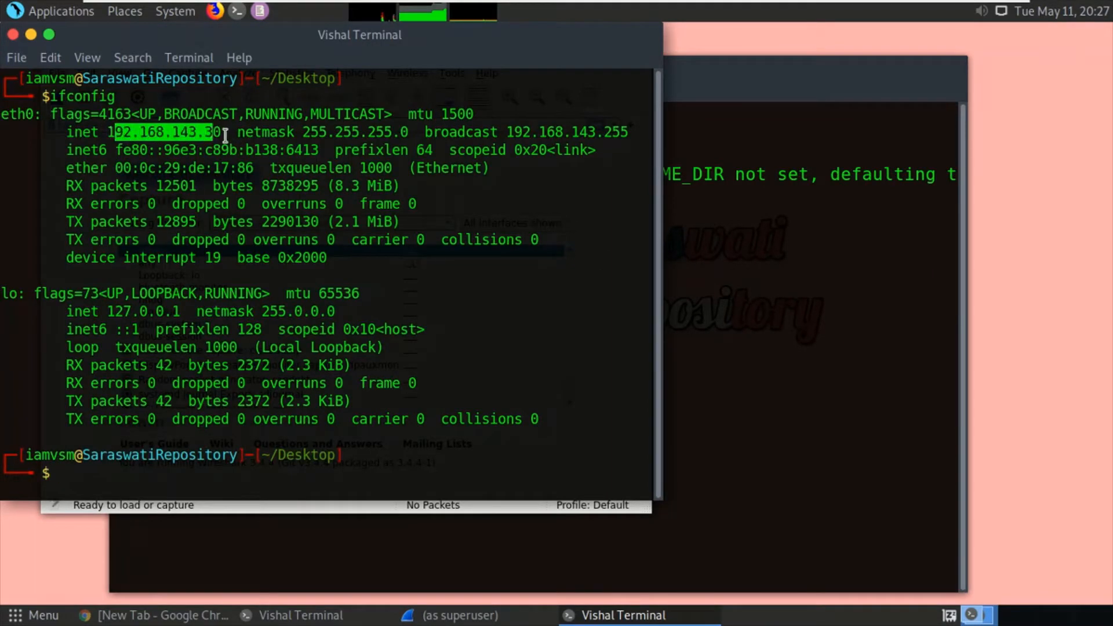
{"action": "left_click", "coordinate": [225, 134]}
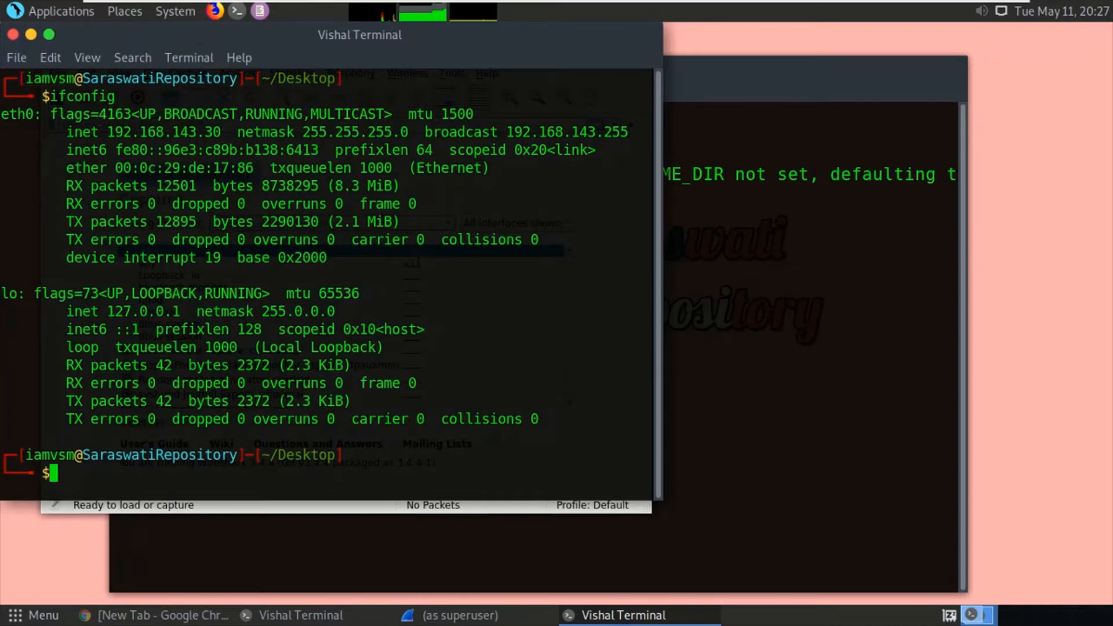
{"action": "left_click", "coordinate": [13, 34]}
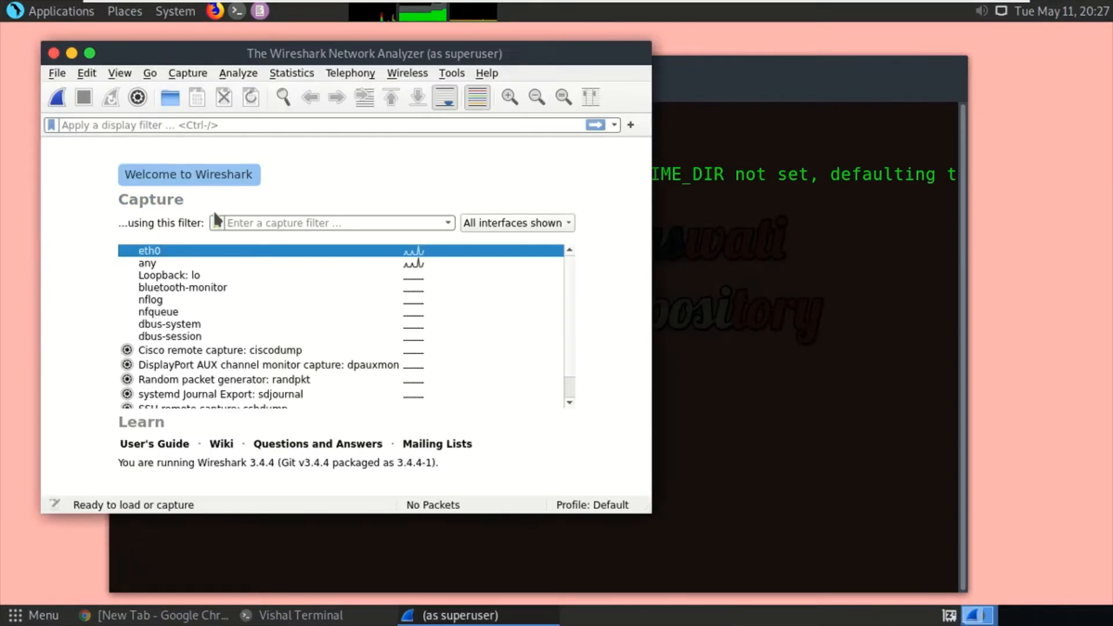
- Start a live capture on the eth0 interface and minimize the Wireshark and terminal windows
{"action": "double_click", "coordinate": [178, 250]}
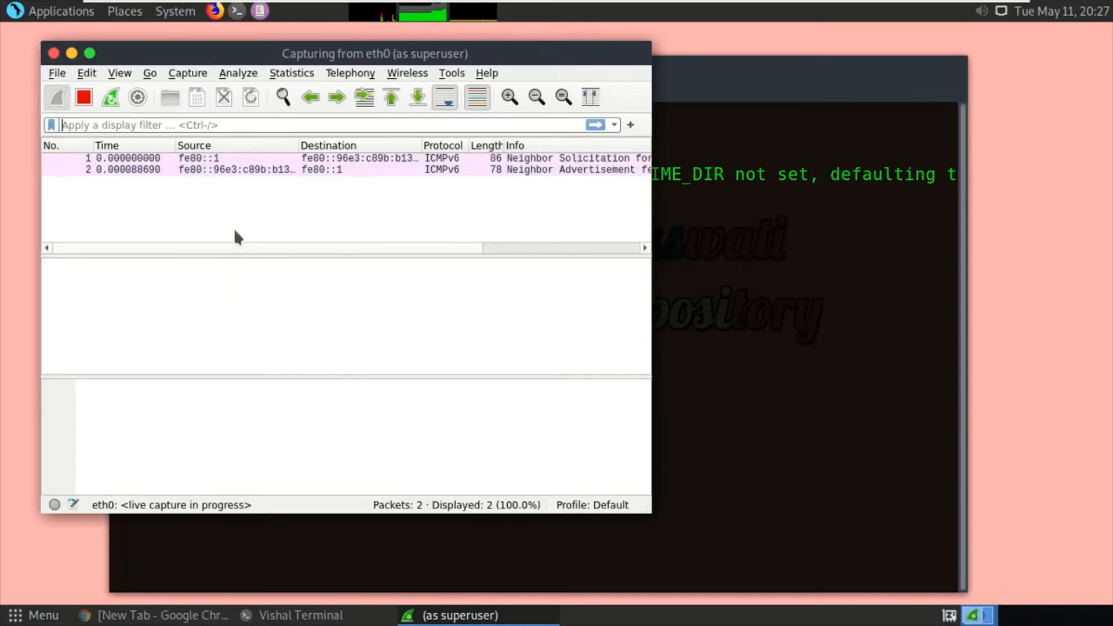
{"action": "left_click", "coordinate": [71, 54]}
{"action": "left_click", "coordinate": [141, 67]}
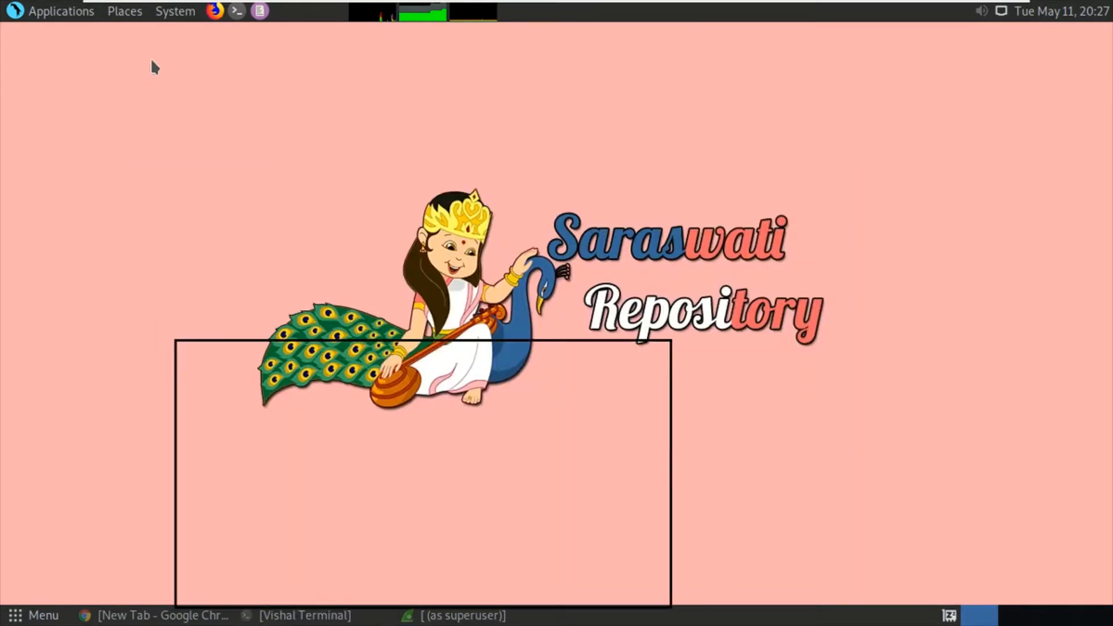
- Switch to Google Chrome and load the home page of the user's Blog! WordPress site
{"action": "left_click", "coordinate": [189, 613]}
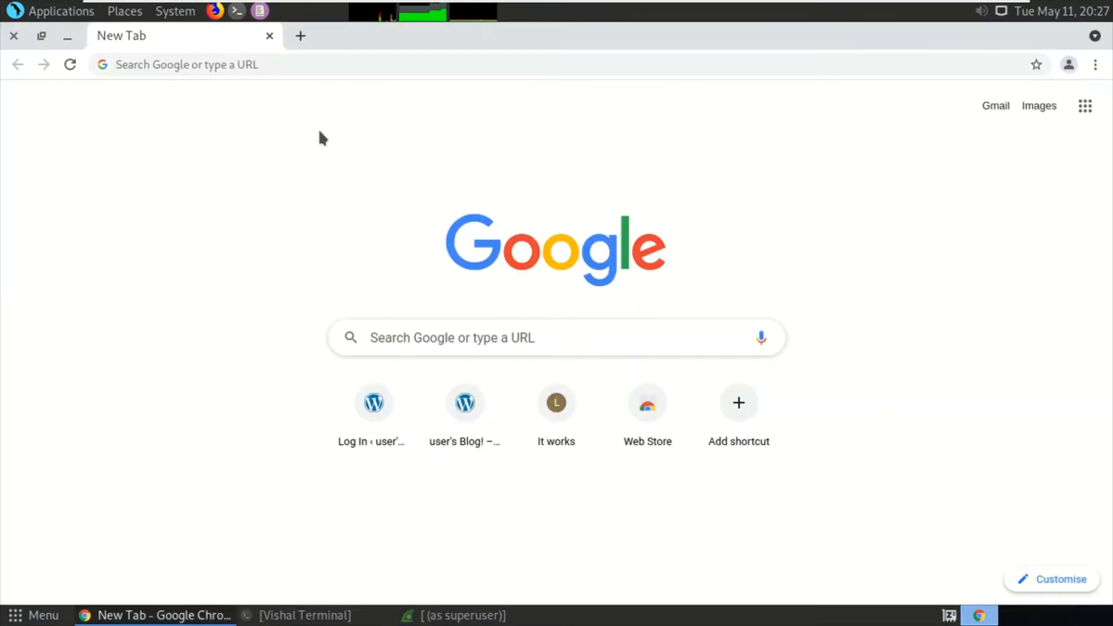
{"action": "left_click", "coordinate": [303, 68]}
{"action": "type", "text": "vis"}
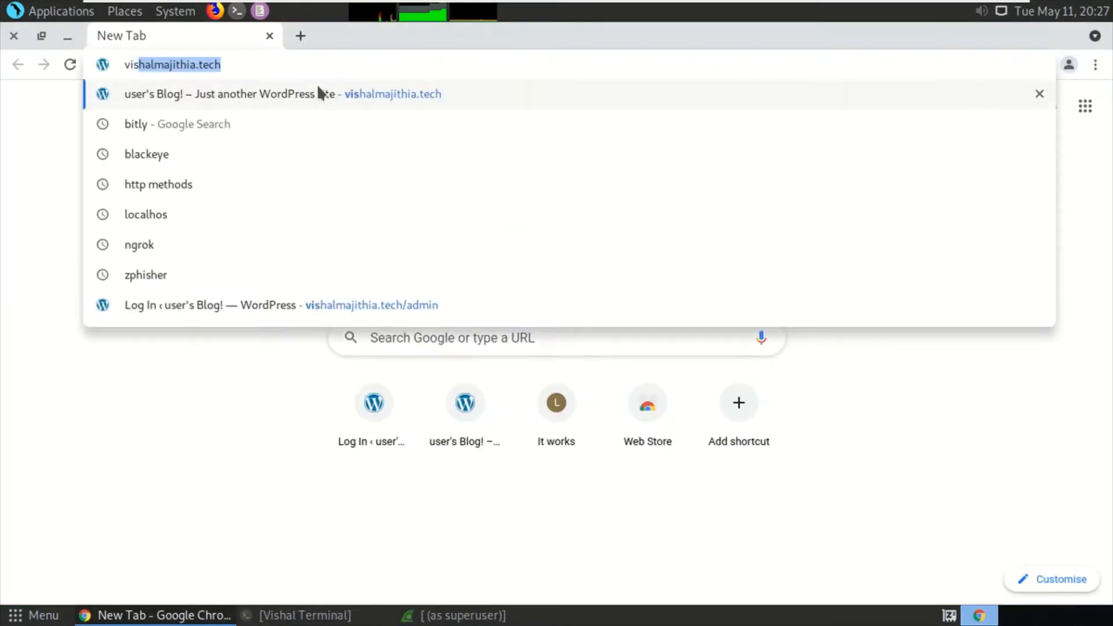
{"action": "type", "text": "ha"}
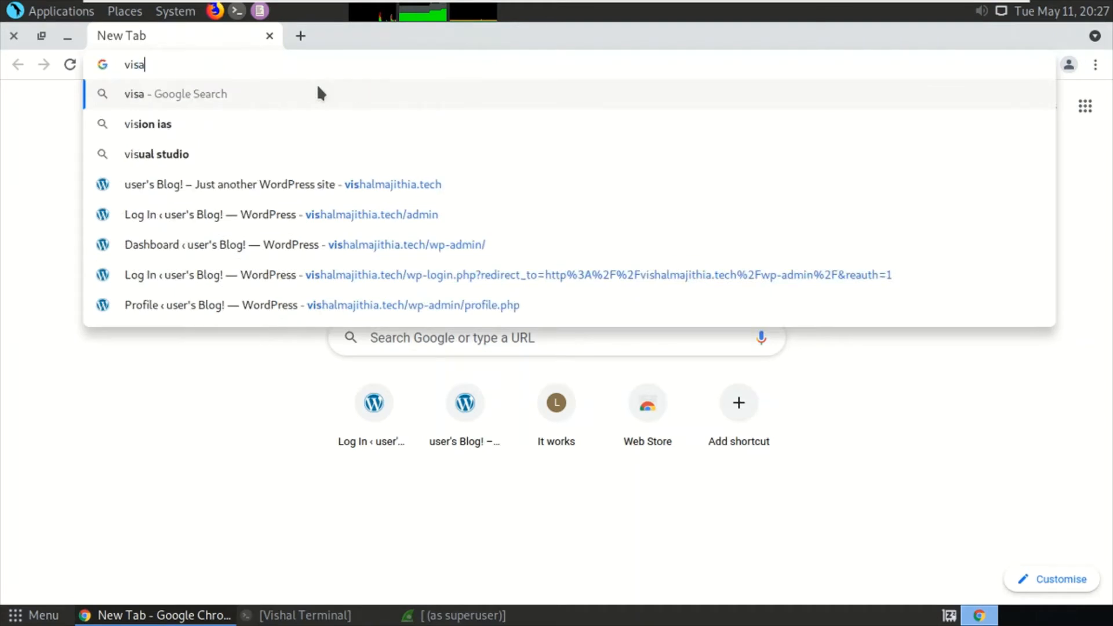
{"action": "key", "text": "BackSpace"}
{"action": "type", "text": "hal"}
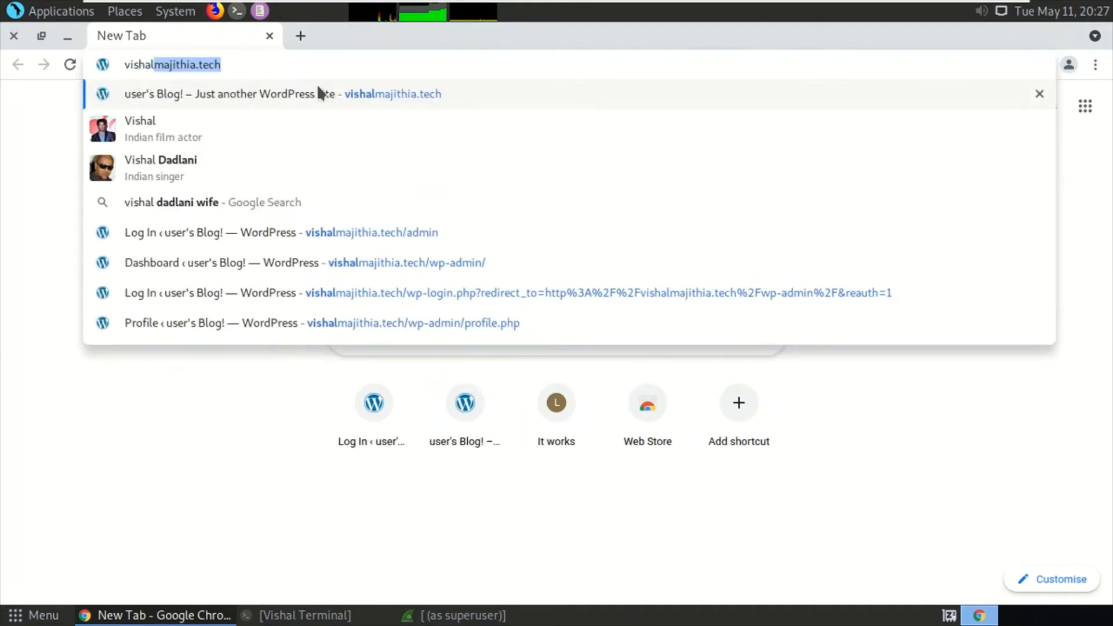
{"action": "type", "text": "majithia.tech"}
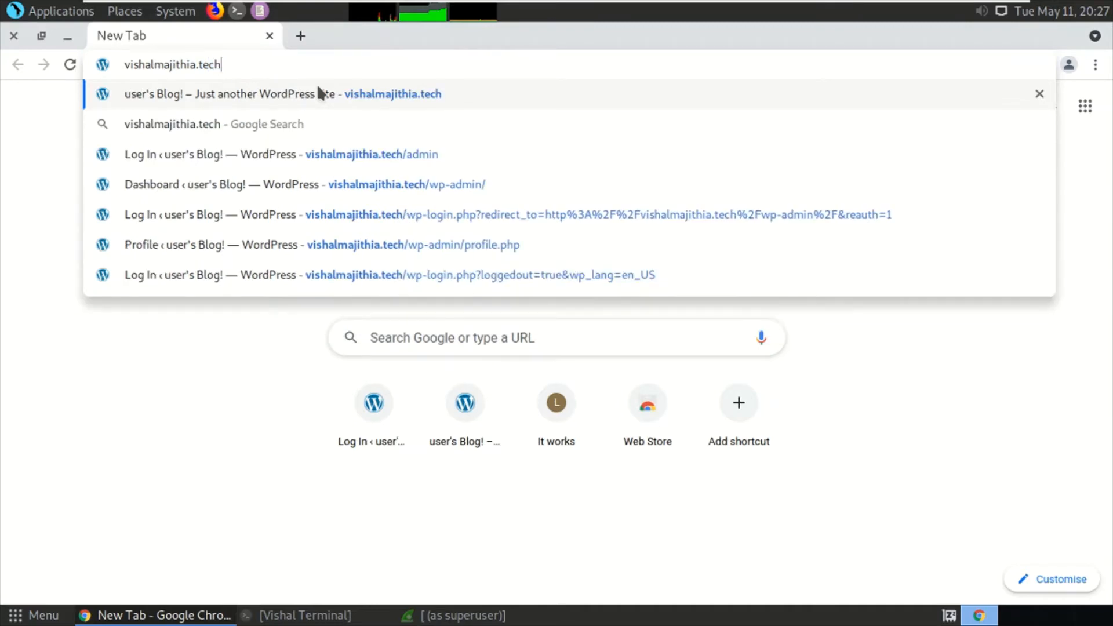
{"action": "key", "text": "Return"}
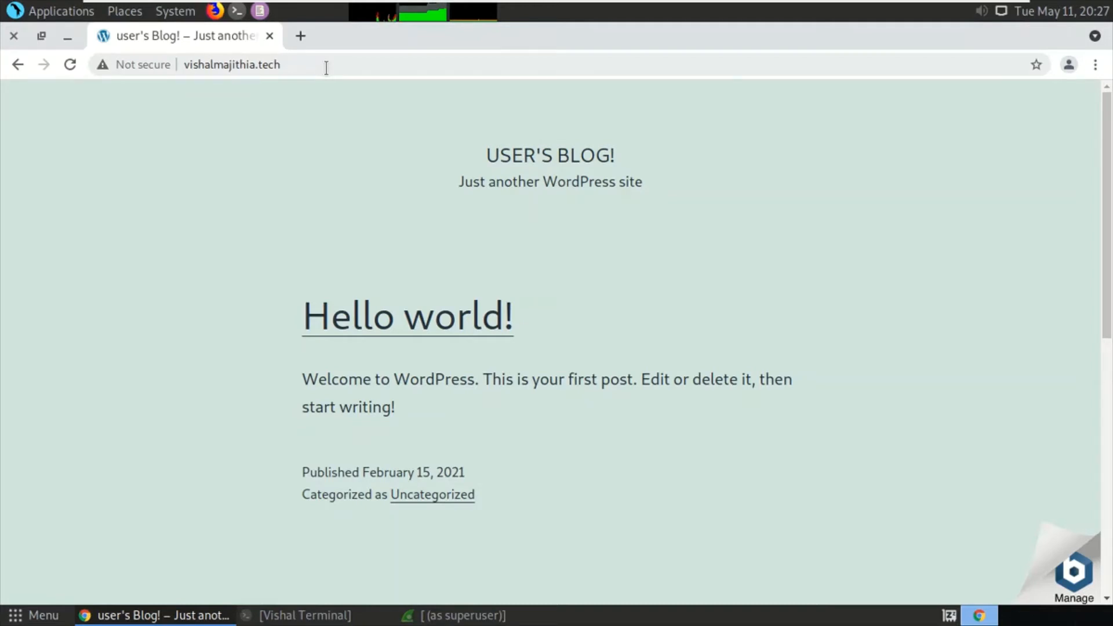
- Open the blog's /admin login page and enter user as the username
{"action": "left_click", "coordinate": [326, 68]}
{"action": "left_click", "coordinate": [327, 68]}
{"action": "type", "text": "/"}
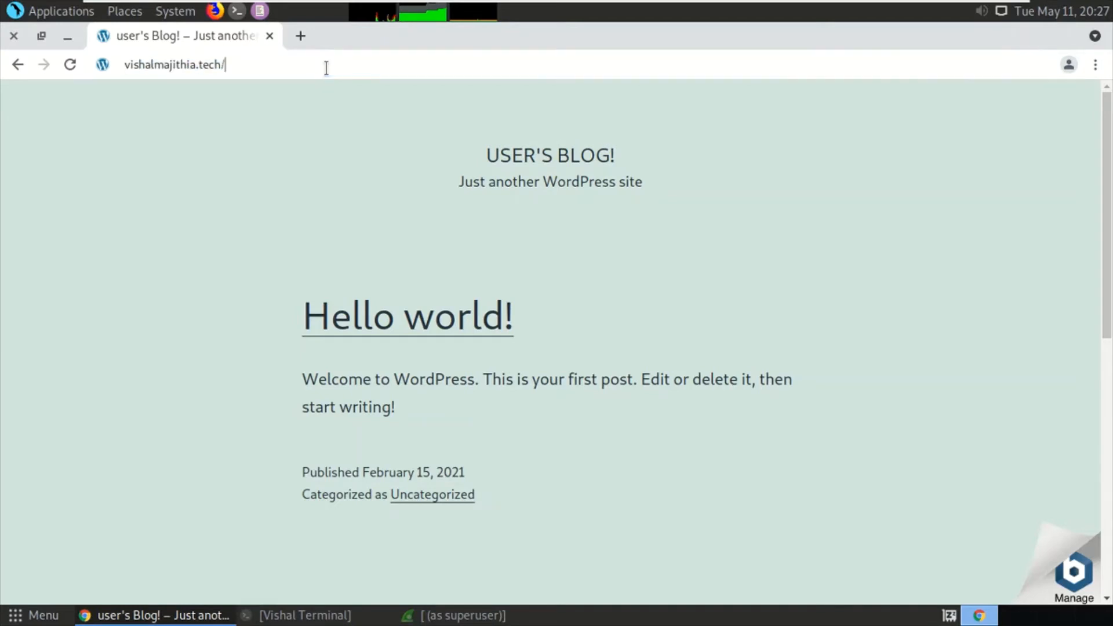
{"action": "type", "text": "admin"}
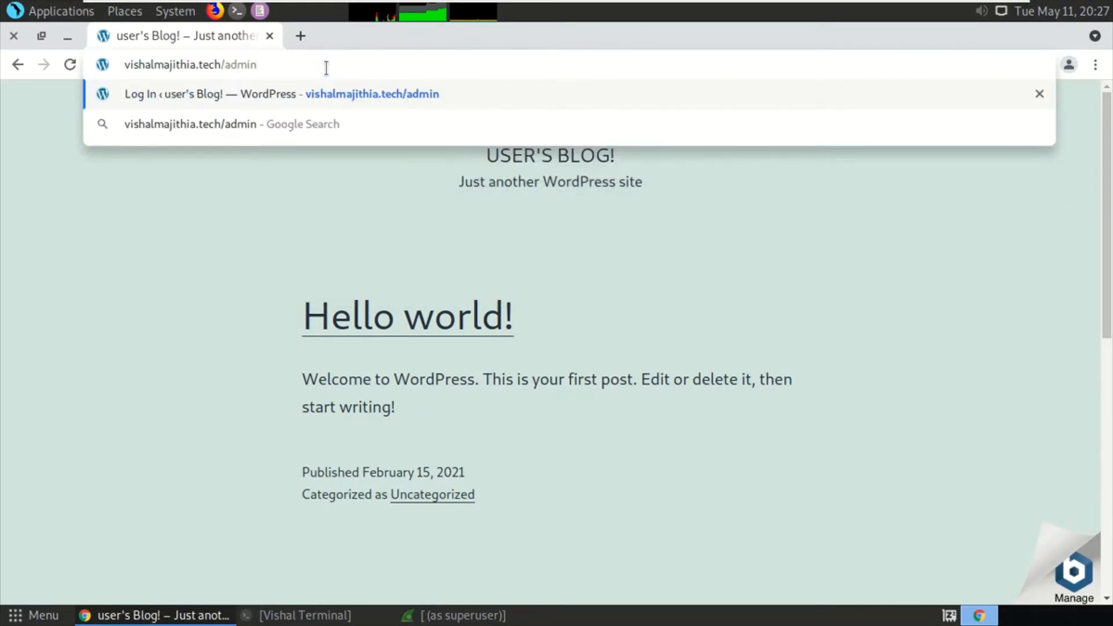
{"action": "key", "text": "Return"}
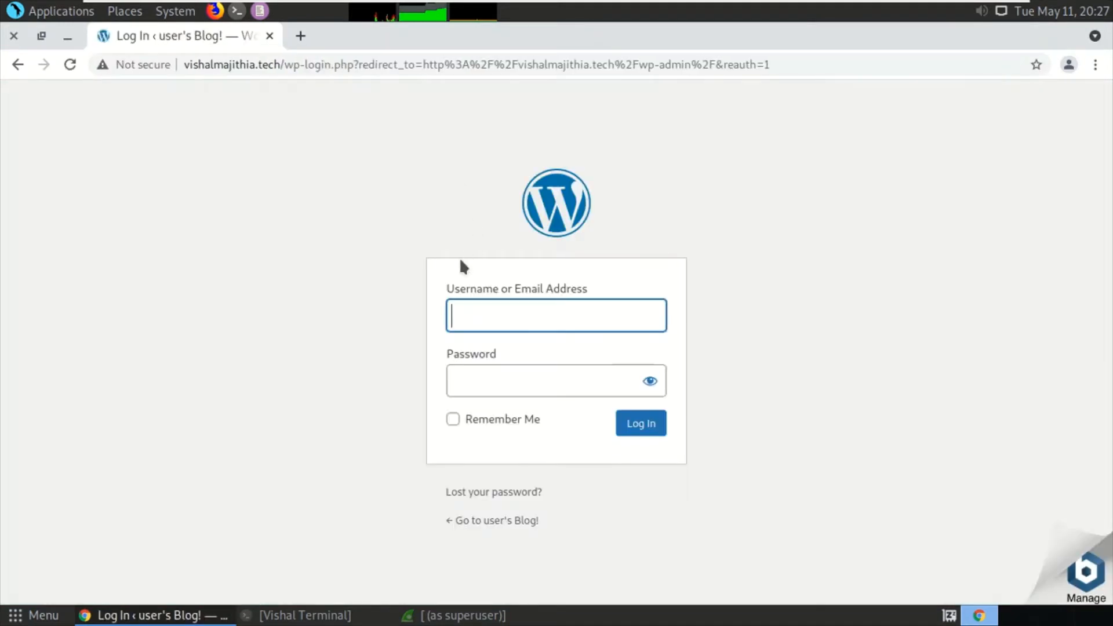
{"action": "type", "text": "user"}
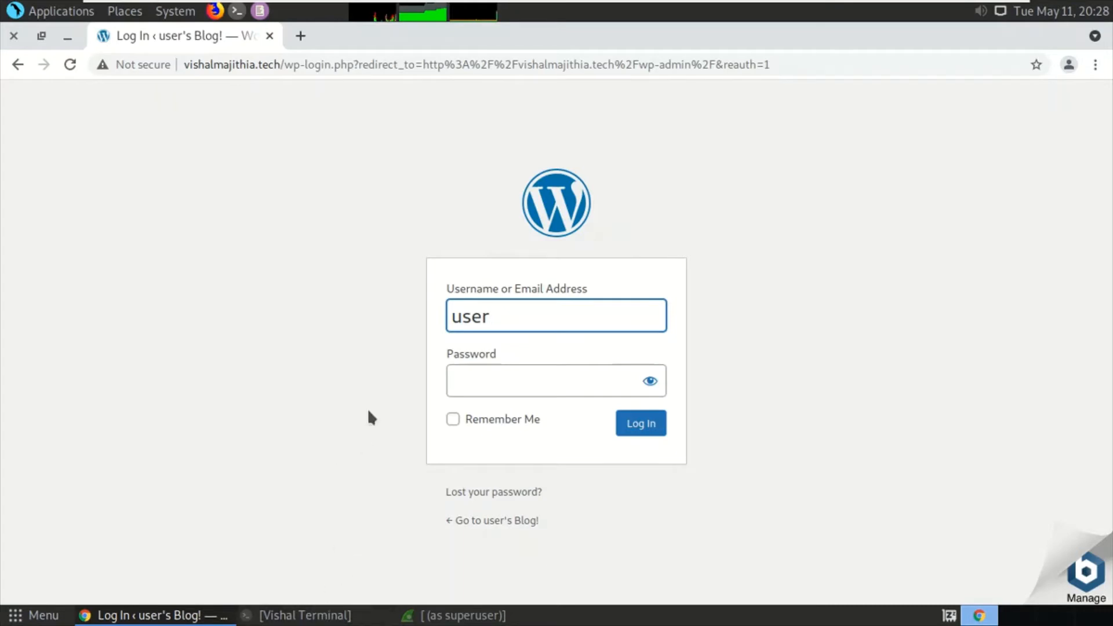
- In a new terminal, list the Documents folder and display the contents of its password file
{"action": "left_click", "coordinate": [237, 11]}
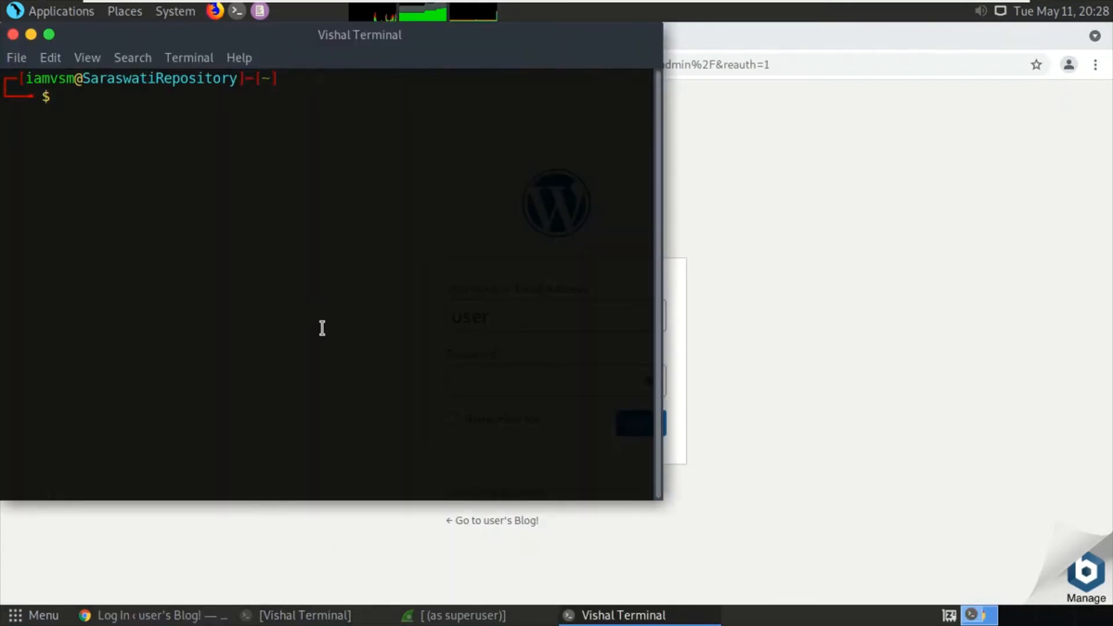
{"action": "type", "text": "cd Doc"}
{"action": "key", "text": "Tab"}
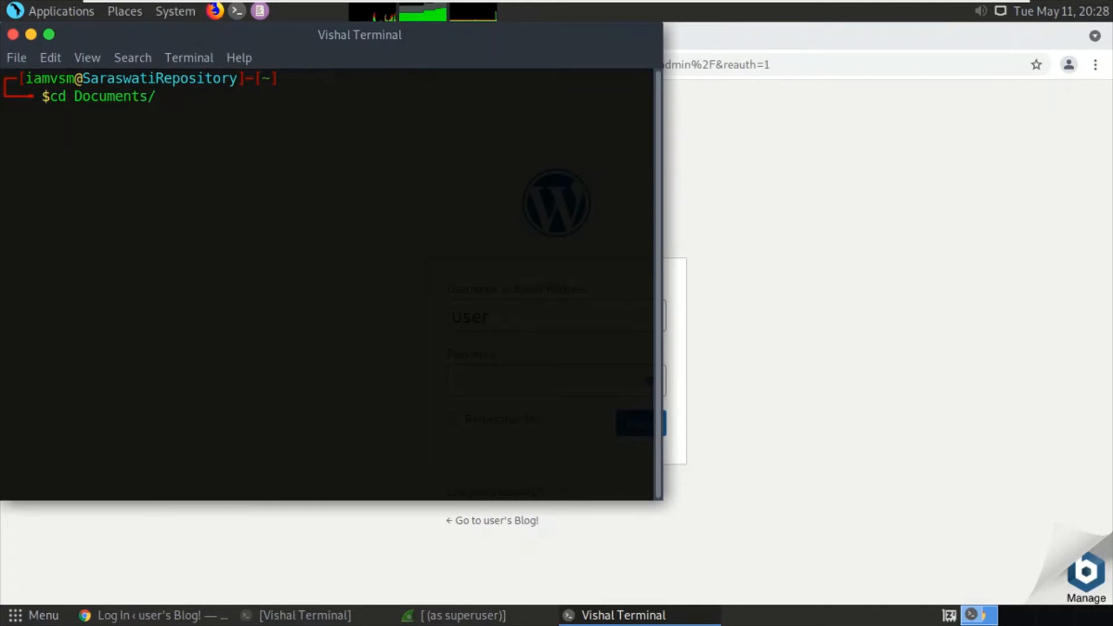
{"action": "key", "text": "Return"}
{"action": "type", "text": "ls"}
{"action": "key", "text": "Return"}
{"action": "type", "text": "cat pass"}
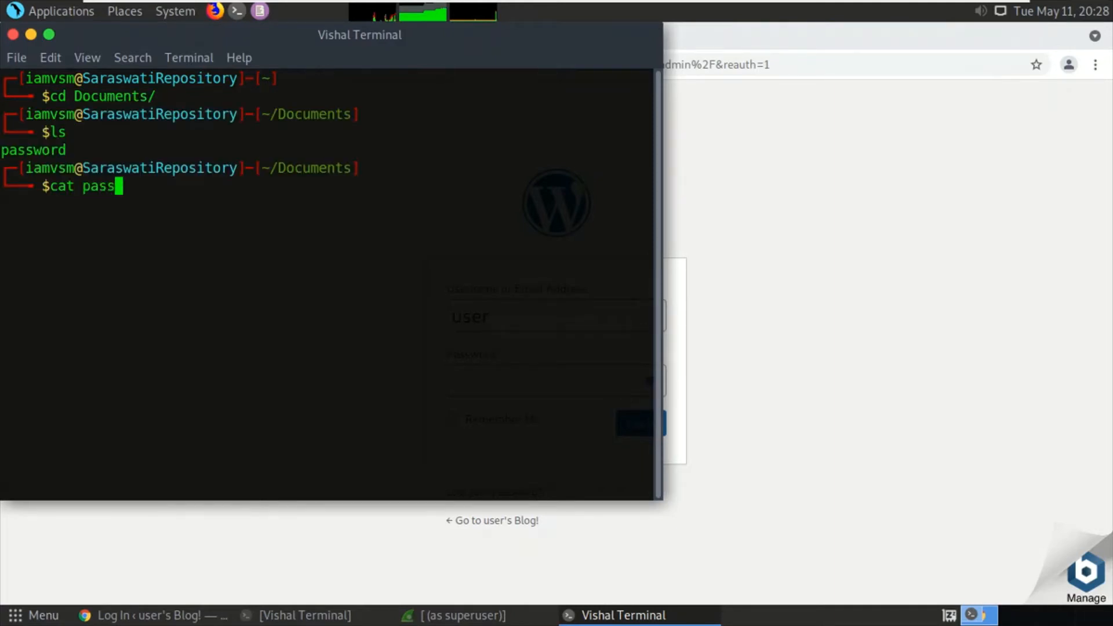
{"action": "key", "text": "Tab"}
{"action": "key", "text": "Return"}
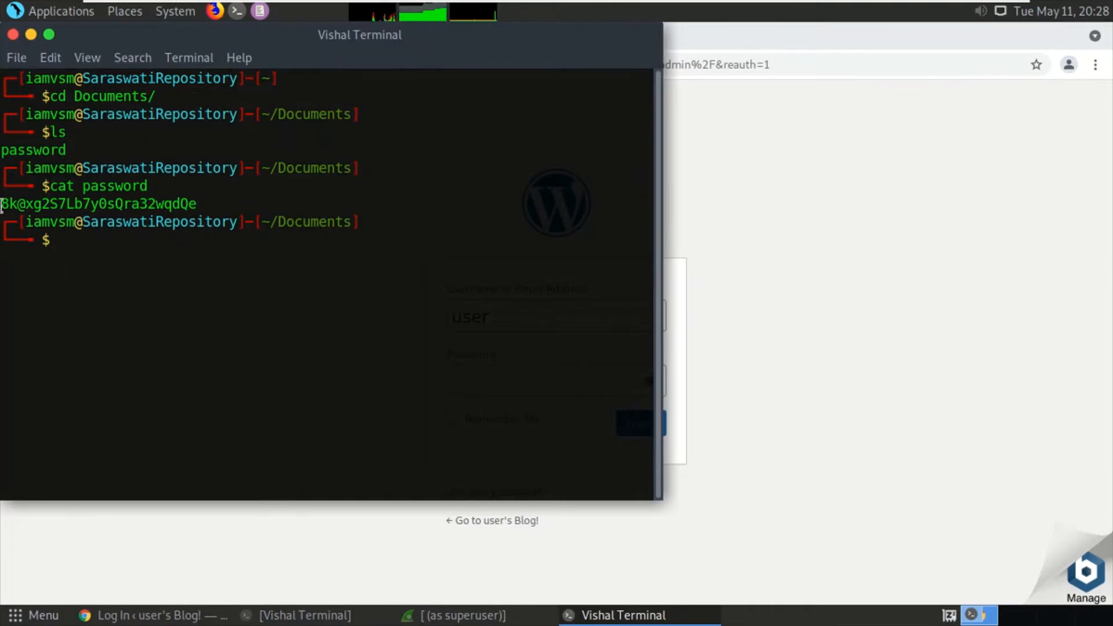
- Copy the password from the terminal output, paste it into the WordPress password field in Chrome, and log in
{"action": "left_click_drag", "start_coordinate": [1, 203], "coordinate": [196, 204]}
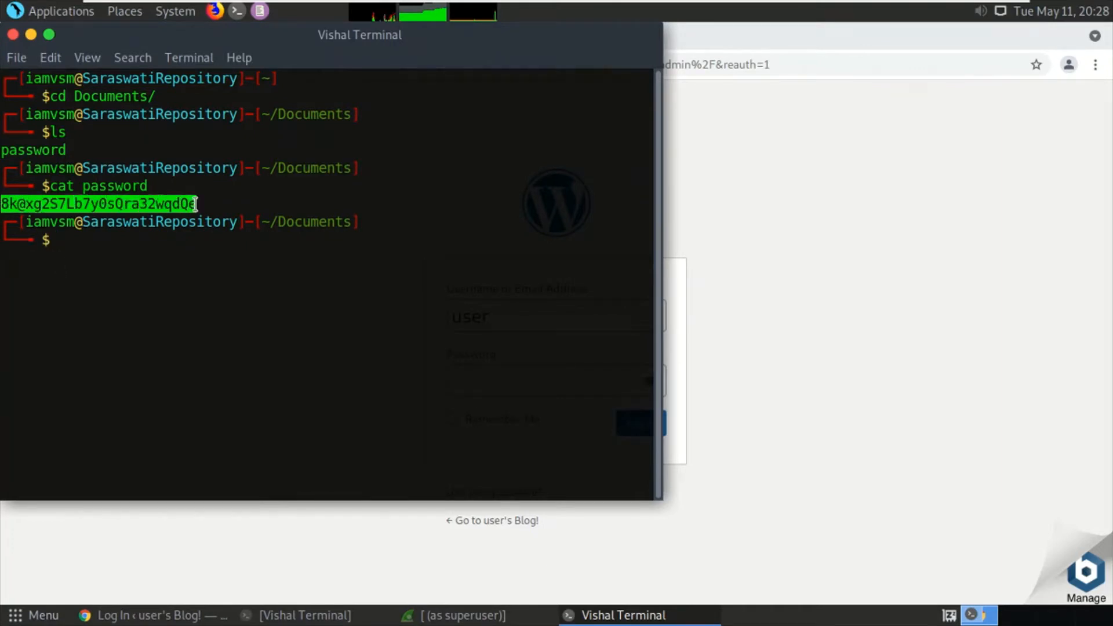
{"action": "right_click", "coordinate": [185, 204]}
{"action": "left_click", "coordinate": [221, 298]}
{"action": "left_click", "coordinate": [785, 223]}
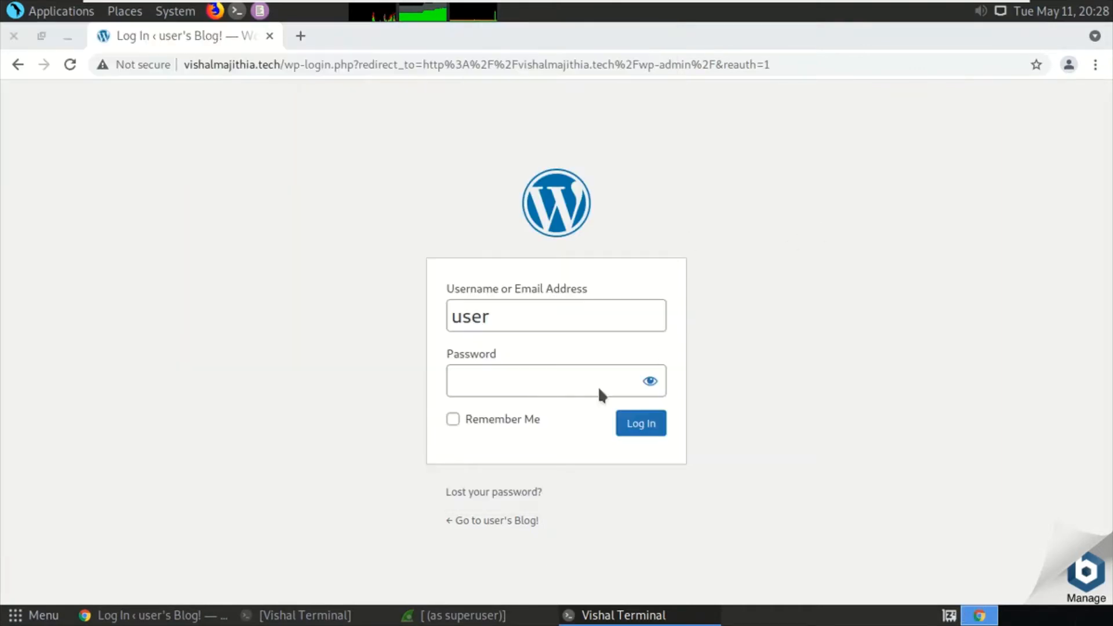
{"action": "left_click", "coordinate": [512, 378]}
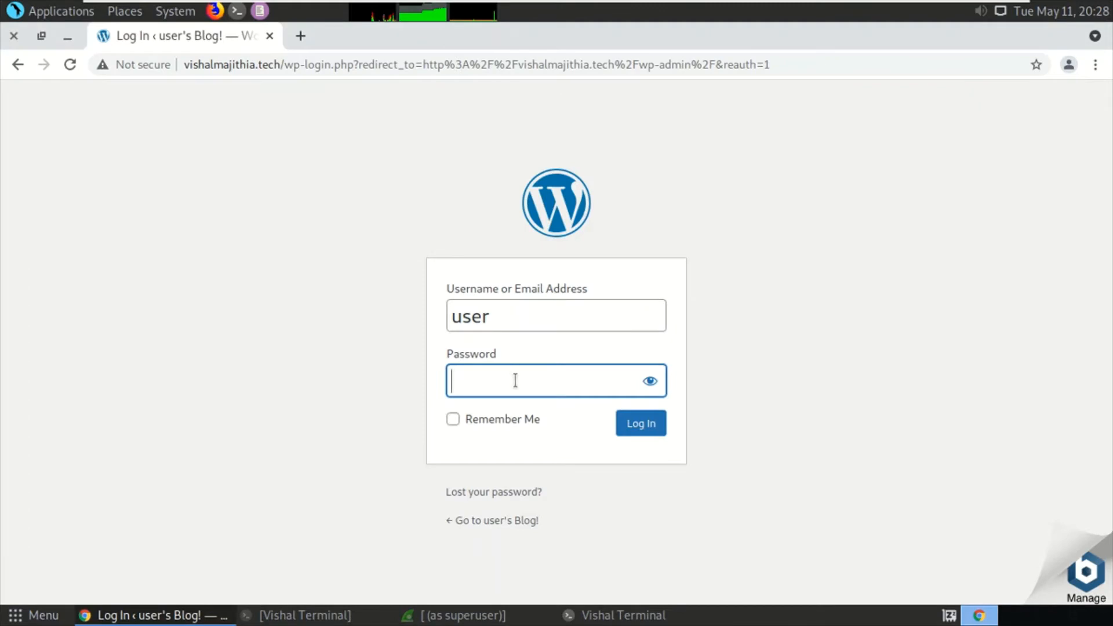
{"action": "key", "text": "ctrl+v"}
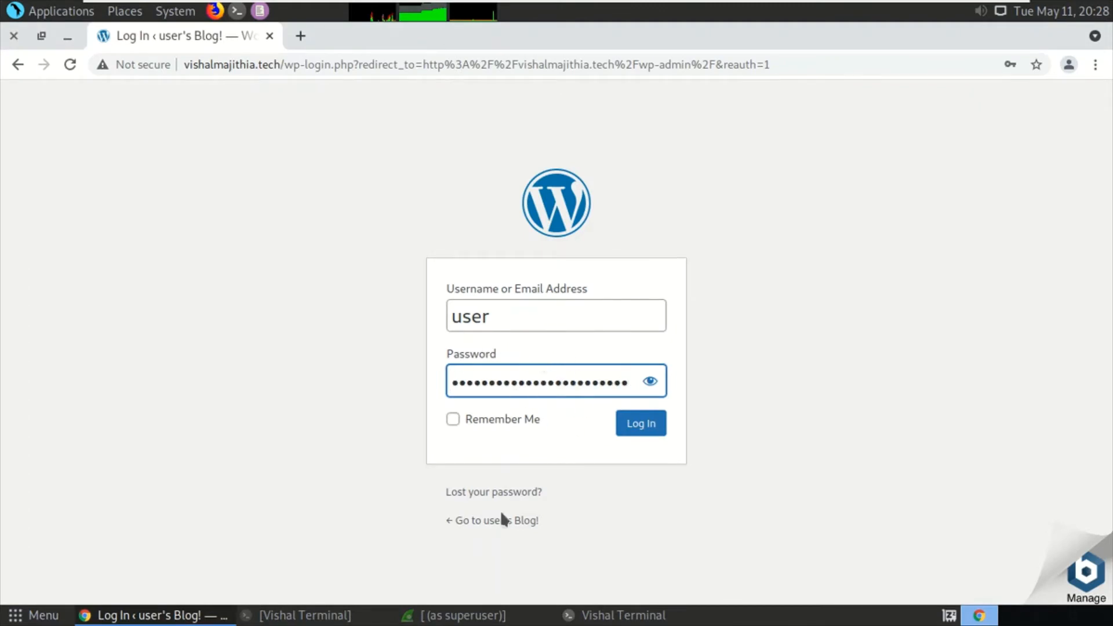
{"action": "left_click", "coordinate": [651, 428]}
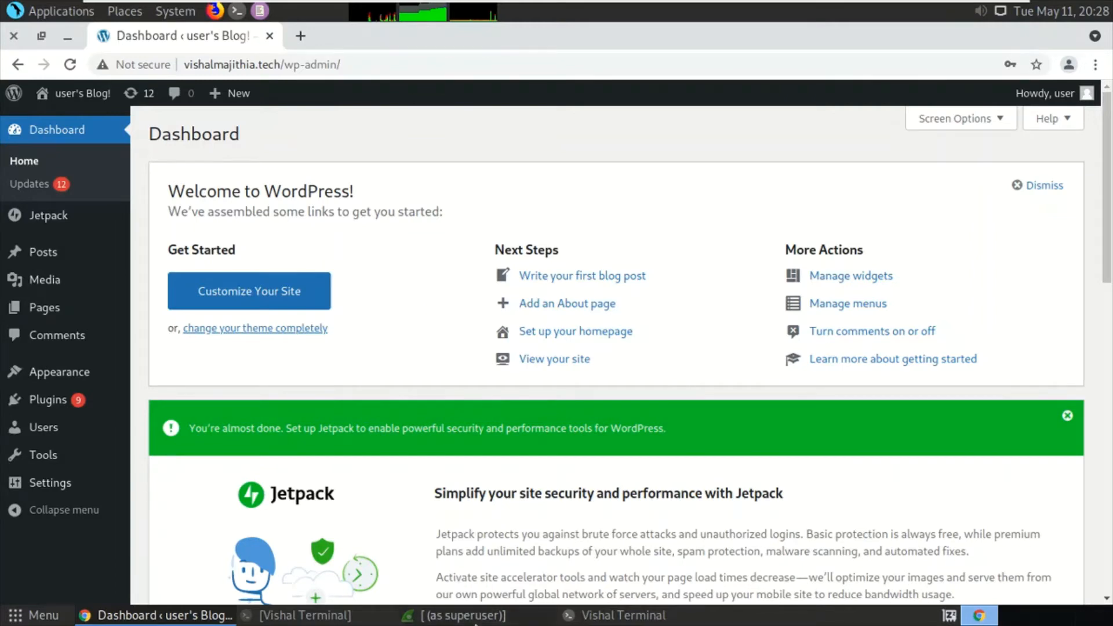
- Switch to Wireshark, maximize its window, and stop the live capture on eth0
{"action": "left_click", "coordinate": [463, 615]}
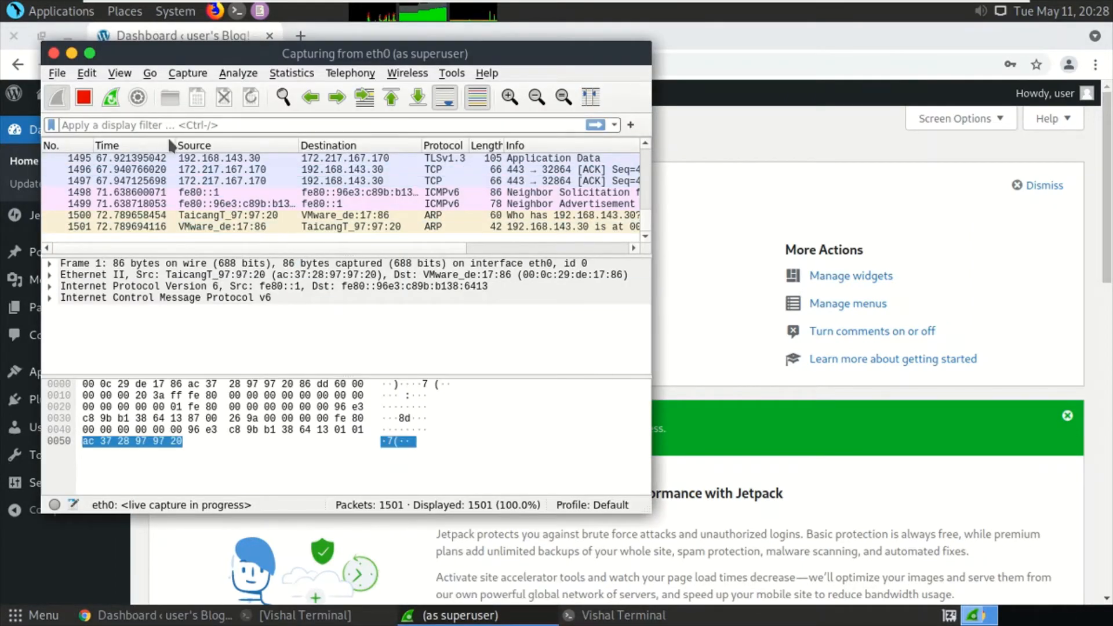
{"action": "left_click", "coordinate": [89, 52]}
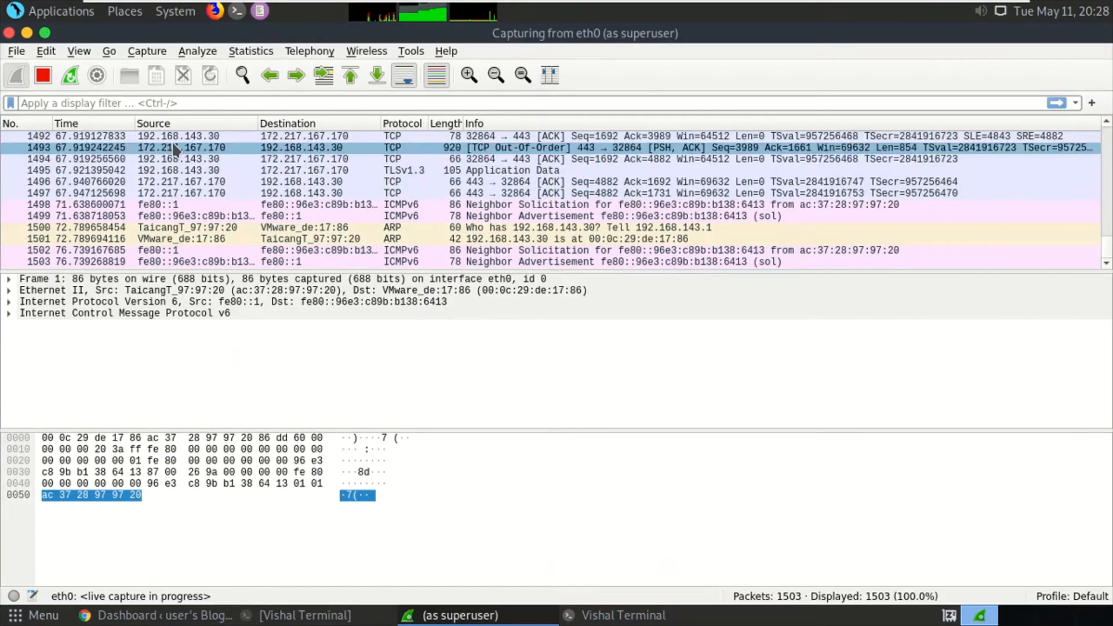
{"action": "left_click", "coordinate": [43, 76]}
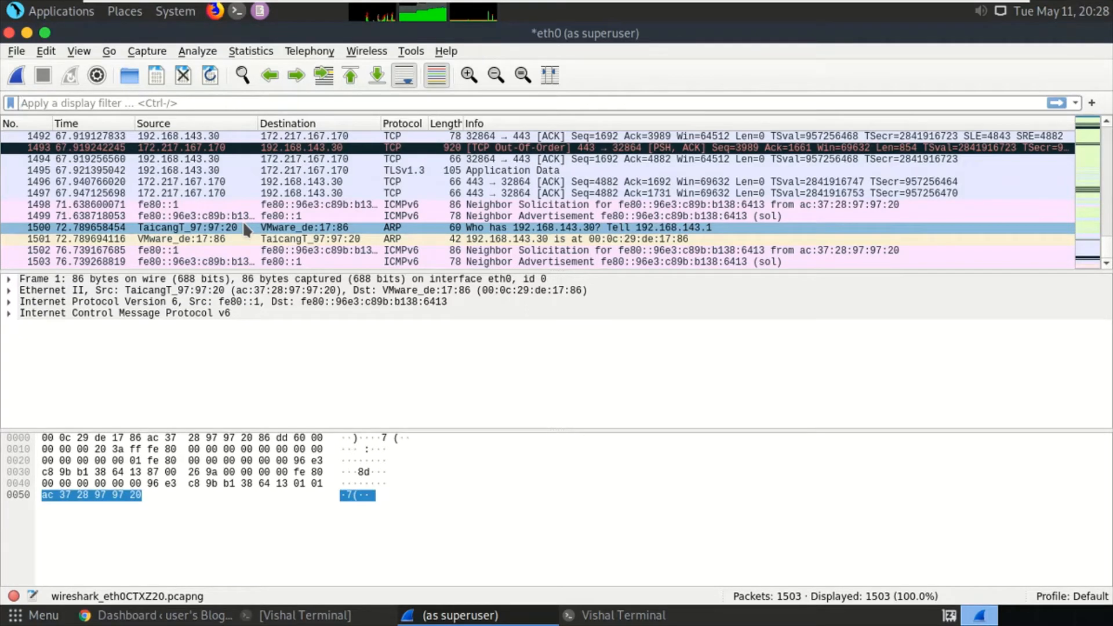
- Minimize the Wireshark, Chrome and terminal windows to clear the desktop
{"action": "left_click", "coordinate": [28, 34]}
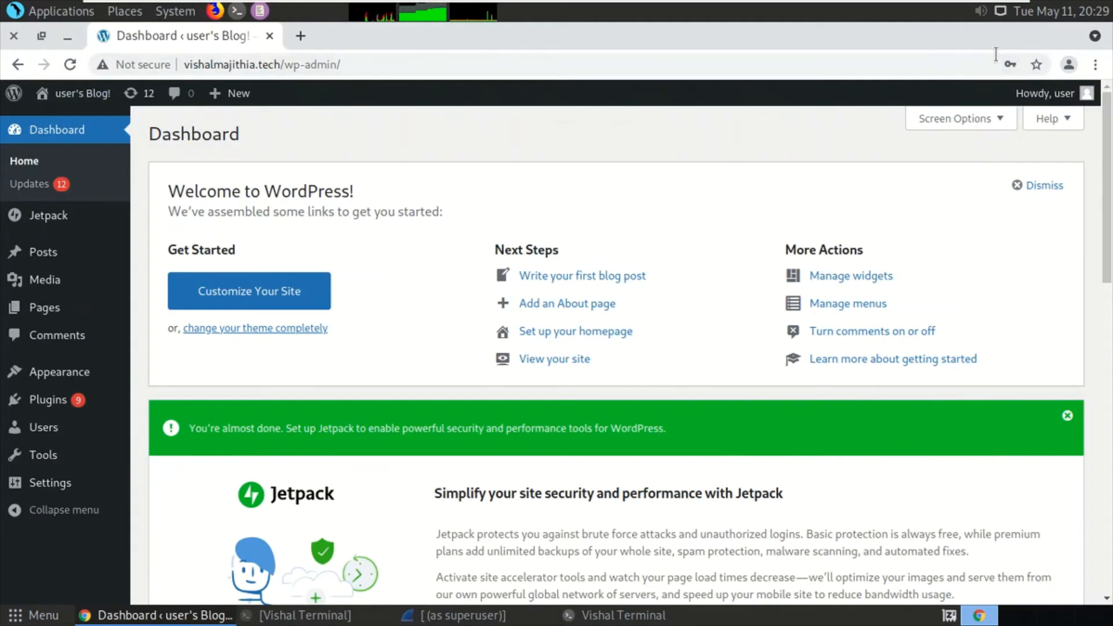
{"action": "left_click", "coordinate": [68, 37]}
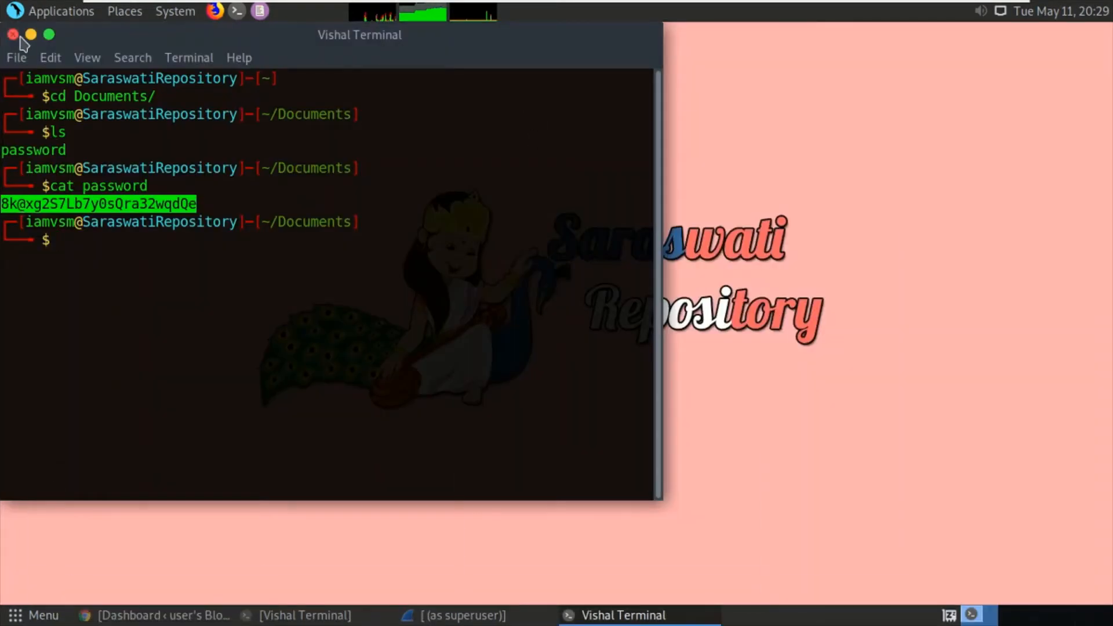
{"action": "left_click", "coordinate": [29, 36]}
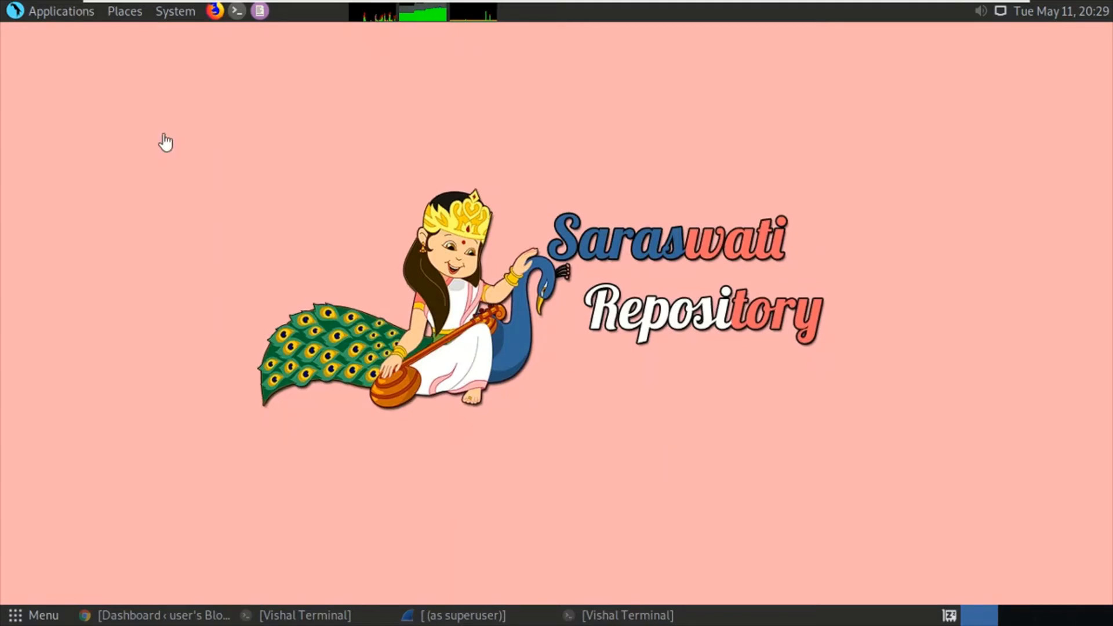
- Handwrite notes on the desktop defining GET as retrieving the data from webserver and POST as input into webserver, underlining both methods
{"action": "key", "text": "ctrl+alt"}
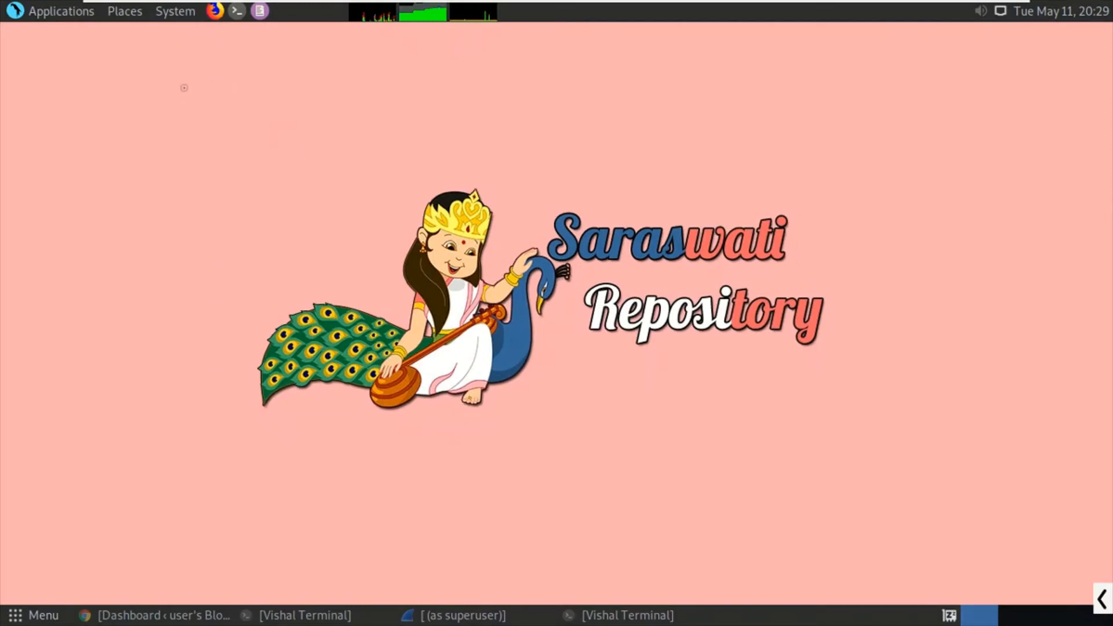
{"action": "mouse_move", "coordinate": [184, 81]}
{"action": "left_mouse_down"}
{"action": "mouse_move", "coordinate": [238, 87]}
{"action": "mouse_move", "coordinate": [276, 65]}
{"action": "mouse_move", "coordinate": [267, 96]}
{"action": "mouse_move", "coordinate": [355, 75]}
{"action": "left_mouse_up"}
{"action": "mouse_move", "coordinate": [352, 57]}
{"action": "left_mouse_down"}
{"action": "mouse_move", "coordinate": [361, 74]}
{"action": "mouse_move", "coordinate": [350, 94]}
{"action": "mouse_move", "coordinate": [412, 84]}
{"action": "mouse_move", "coordinate": [452, 58]}
{"action": "mouse_move", "coordinate": [487, 67]}
{"action": "mouse_move", "coordinate": [529, 54]}
{"action": "mouse_move", "coordinate": [523, 111]}
{"action": "mouse_move", "coordinate": [599, 75]}
{"action": "mouse_move", "coordinate": [663, 79]}
{"action": "mouse_move", "coordinate": [753, 51]}
{"action": "mouse_move", "coordinate": [781, 80]}
{"action": "left_mouse_up"}
{"action": "left_click", "coordinate": [389, 68]}
{"action": "mouse_move", "coordinate": [829, 49]}
{"action": "left_mouse_down"}
{"action": "mouse_move", "coordinate": [834, 81]}
{"action": "mouse_move", "coordinate": [893, 69]}
{"action": "mouse_move", "coordinate": [873, 127]}
{"action": "mouse_move", "coordinate": [1017, 113]}
{"action": "mouse_move", "coordinate": [1033, 129]}
{"action": "left_mouse_up"}
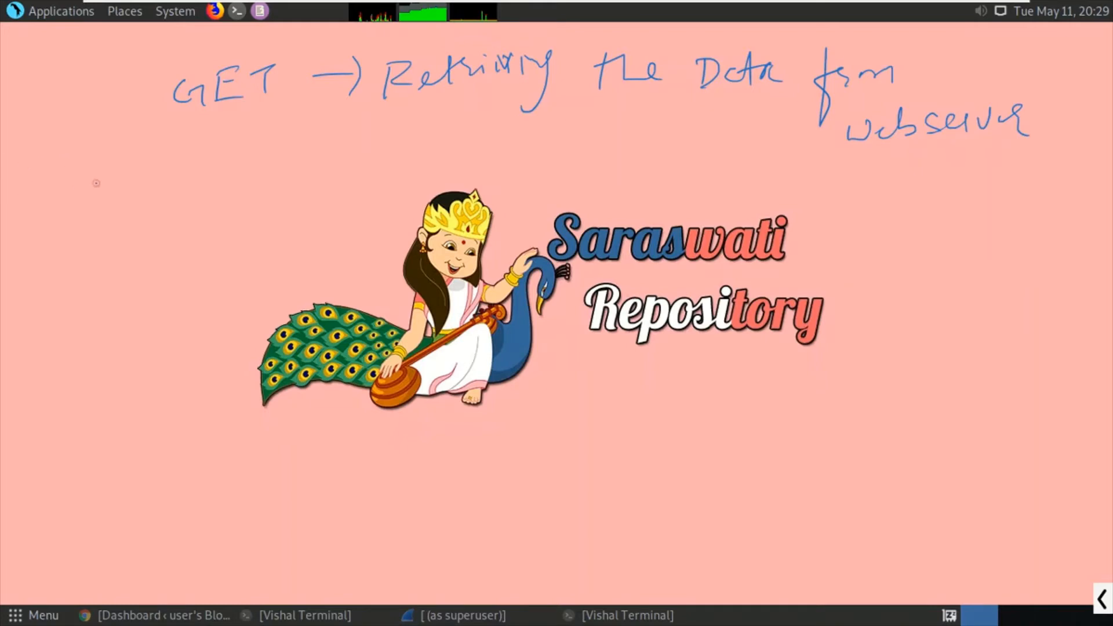
{"action": "mouse_move", "coordinate": [61, 168]}
{"action": "left_mouse_down"}
{"action": "mouse_move", "coordinate": [106, 183]}
{"action": "mouse_move", "coordinate": [179, 166]}
{"action": "mouse_move", "coordinate": [184, 180]}
{"action": "mouse_move", "coordinate": [267, 184]}
{"action": "mouse_move", "coordinate": [352, 152]}
{"action": "mouse_move", "coordinate": [372, 164]}
{"action": "left_mouse_up"}
{"action": "mouse_move", "coordinate": [383, 151]}
{"action": "left_mouse_down"}
{"action": "mouse_move", "coordinate": [404, 162]}
{"action": "mouse_move", "coordinate": [542, 129]}
{"action": "mouse_move", "coordinate": [678, 138]}
{"action": "left_mouse_up"}
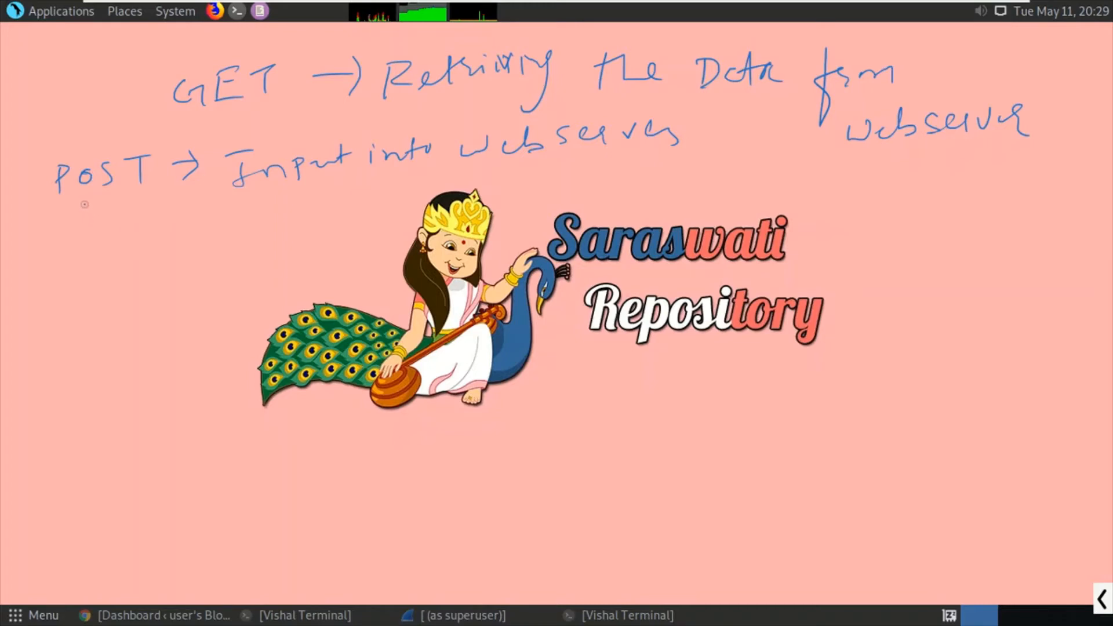
{"action": "left_click_drag", "start_coordinate": [62, 208], "coordinate": [163, 199]}
{"action": "left_click_drag", "start_coordinate": [185, 121], "coordinate": [281, 117]}
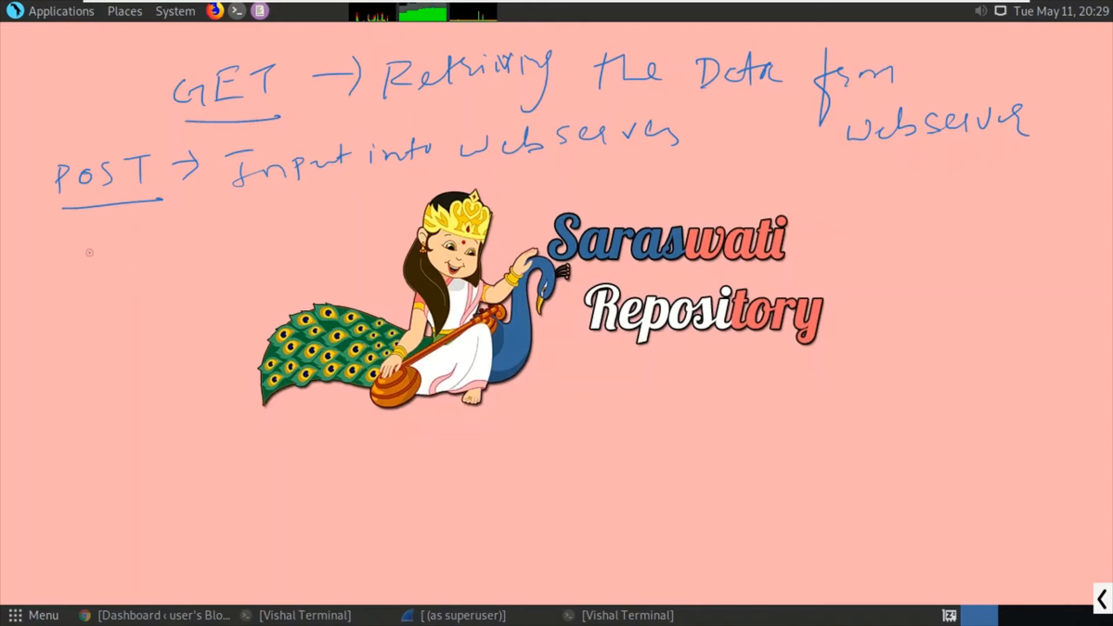
- Handwrite UPDATE, CONNECT and TRACE as further HTTP methods below the POST note
{"action": "mouse_move", "coordinate": [81, 250]}
{"action": "left_mouse_down"}
{"action": "mouse_move", "coordinate": [164, 242]}
{"action": "mouse_move", "coordinate": [172, 255]}
{"action": "mouse_move", "coordinate": [201, 239]}
{"action": "mouse_move", "coordinate": [227, 247]}
{"action": "left_mouse_up"}
{"action": "mouse_move", "coordinate": [100, 302]}
{"action": "left_mouse_down"}
{"action": "mouse_move", "coordinate": [128, 313]}
{"action": "mouse_move", "coordinate": [256, 295]}
{"action": "mouse_move", "coordinate": [266, 277]}
{"action": "left_mouse_up"}
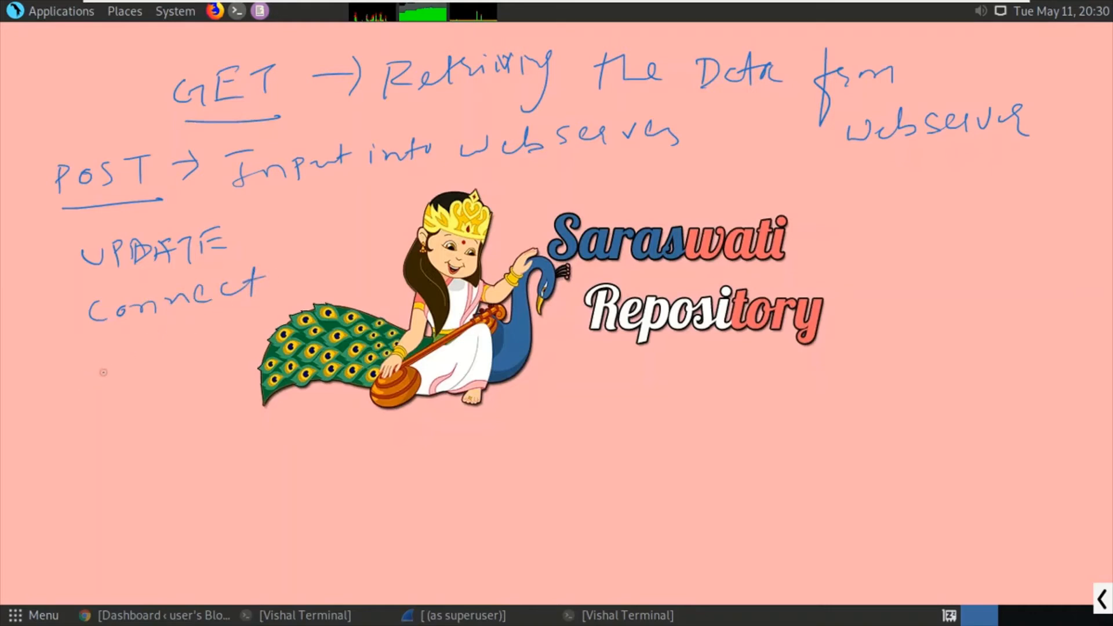
{"action": "mouse_move", "coordinate": [92, 357]}
{"action": "left_mouse_down"}
{"action": "mouse_move", "coordinate": [124, 348]}
{"action": "mouse_move", "coordinate": [118, 381]}
{"action": "left_mouse_up"}
{"action": "mouse_move", "coordinate": [134, 358]}
{"action": "left_mouse_down"}
{"action": "mouse_move", "coordinate": [137, 377]}
{"action": "mouse_move", "coordinate": [215, 342]}
{"action": "left_mouse_up"}
{"action": "mouse_move", "coordinate": [215, 319]}
{"action": "left_mouse_down"}
{"action": "mouse_move", "coordinate": [239, 316]}
{"action": "mouse_move", "coordinate": [244, 338]}
{"action": "left_mouse_up"}
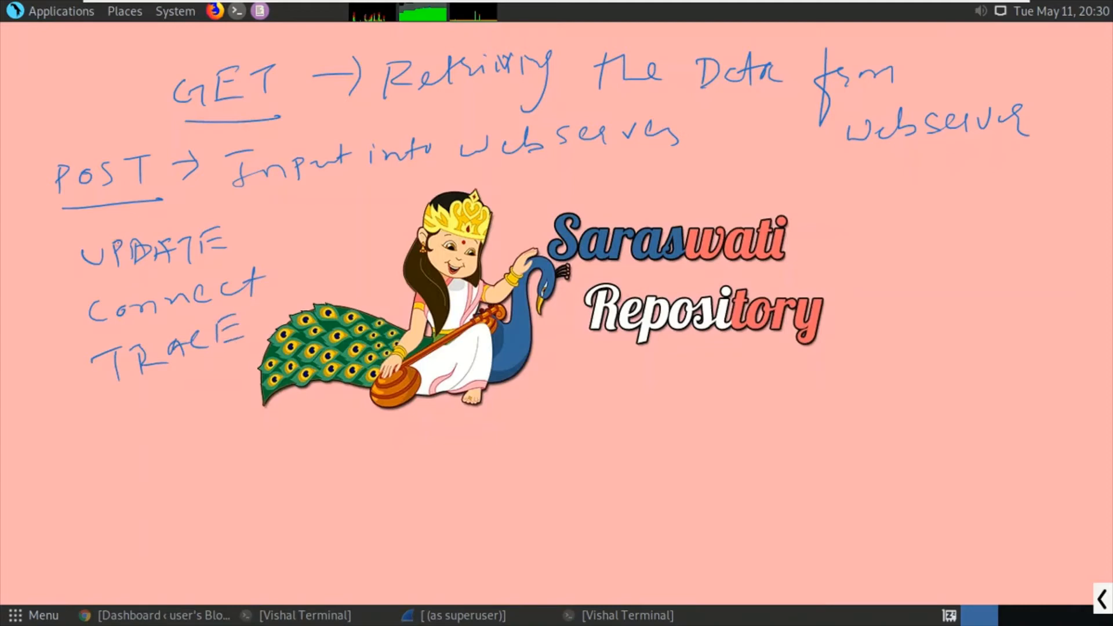
- Circle and underline POST in the handwritten notes, and clear all drawings from the screen
{"action": "mouse_move", "coordinate": [76, 222]}
{"action": "left_mouse_down"}
{"action": "mouse_move", "coordinate": [102, 154]}
{"action": "mouse_move", "coordinate": [127, 216]}
{"action": "left_mouse_up"}
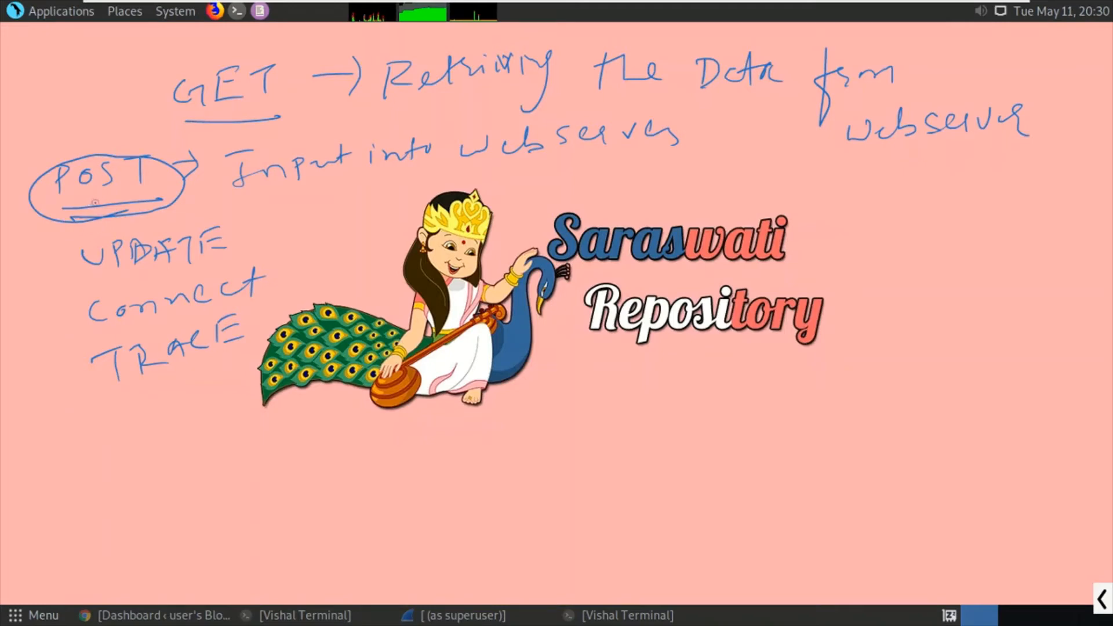
{"action": "mouse_move", "coordinate": [65, 203]}
{"action": "left_mouse_down"}
{"action": "mouse_move", "coordinate": [150, 194]}
{"action": "mouse_move", "coordinate": [90, 145]}
{"action": "mouse_move", "coordinate": [121, 189]}
{"action": "left_mouse_up"}
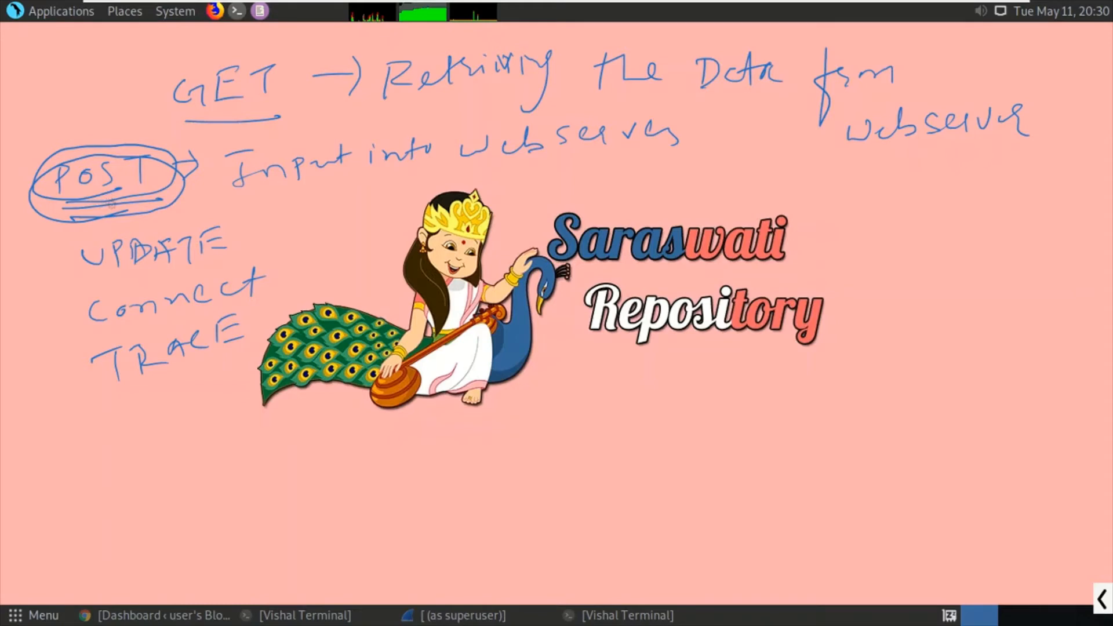
{"action": "key", "text": "Delete"}
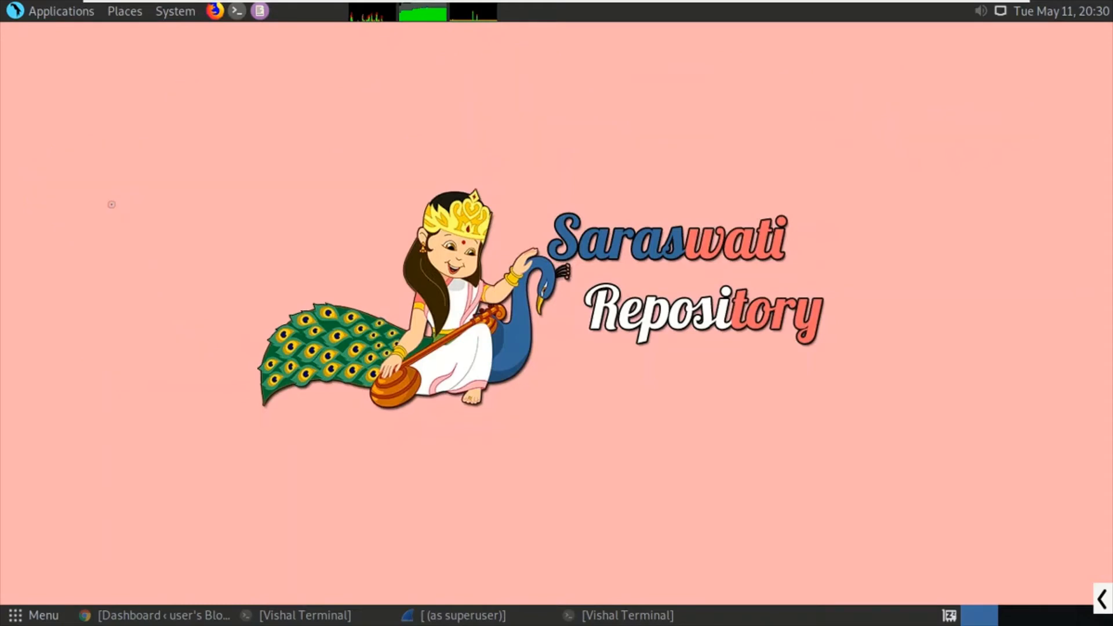
- Restore the Wireshark capture window and filter the packets with http.request.method==POST
{"action": "left_click", "coordinate": [461, 616]}
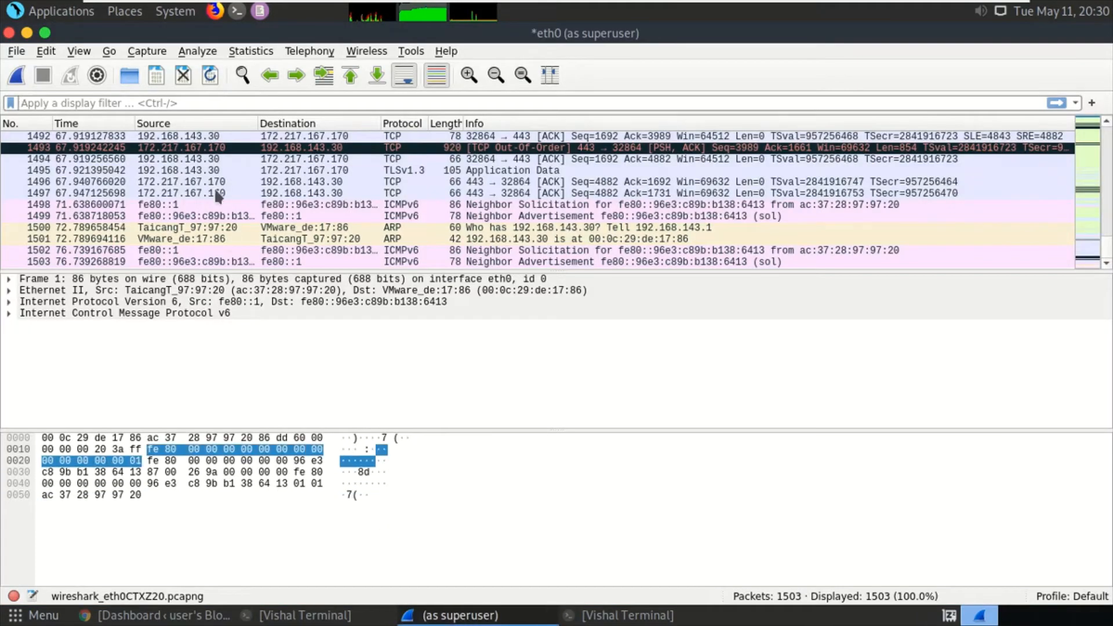
{"action": "left_click", "coordinate": [150, 104]}
{"action": "type", "text": "http"}
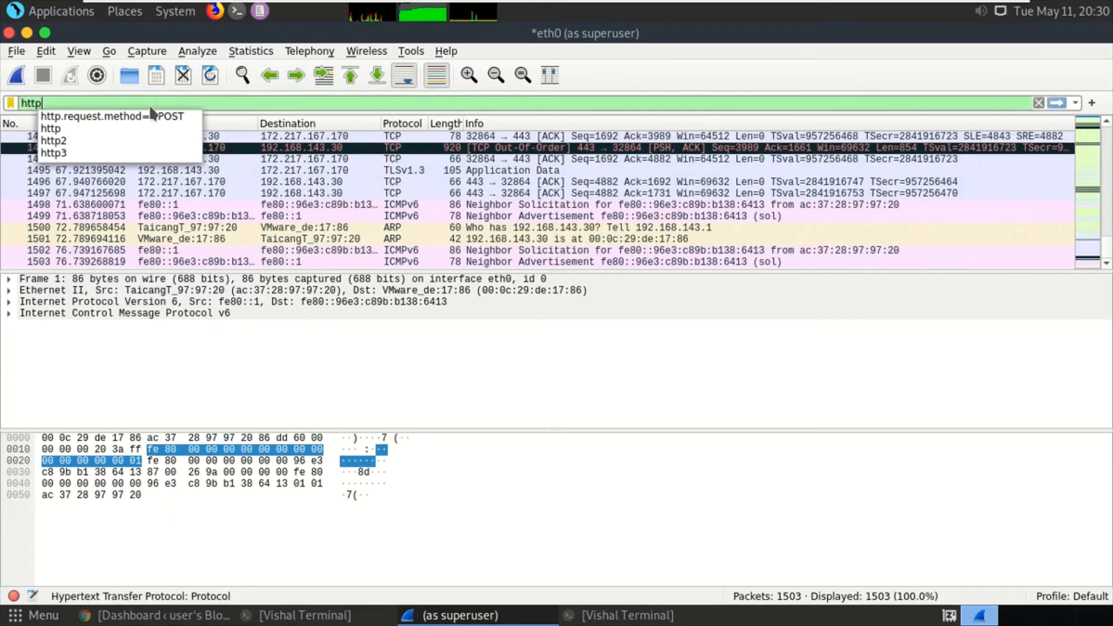
{"action": "type", "text": ".re"}
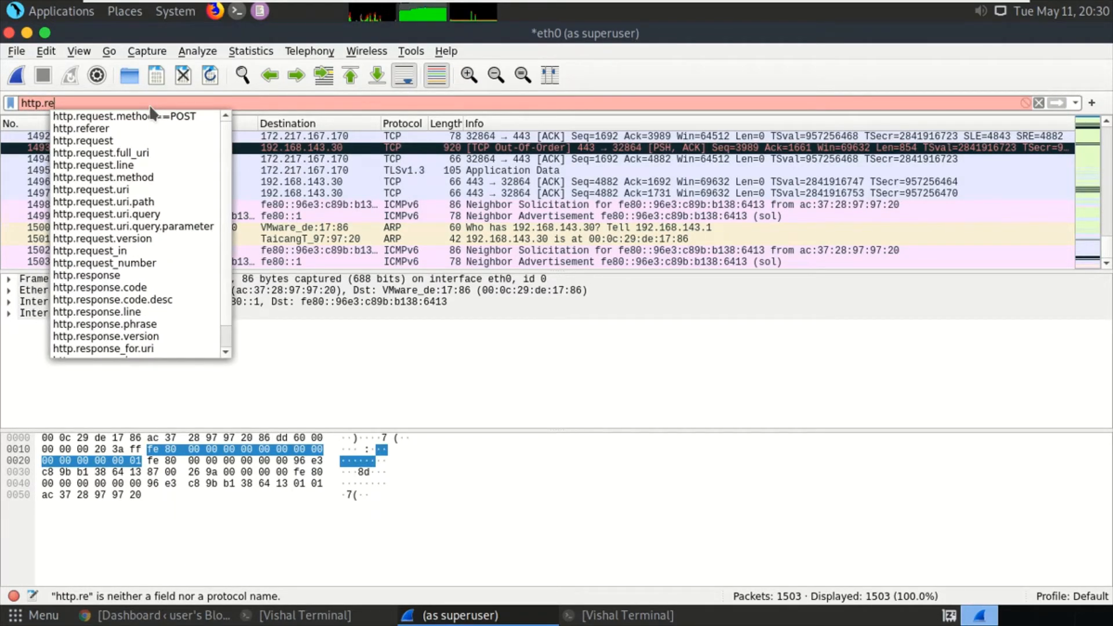
{"action": "type", "text": "que"}
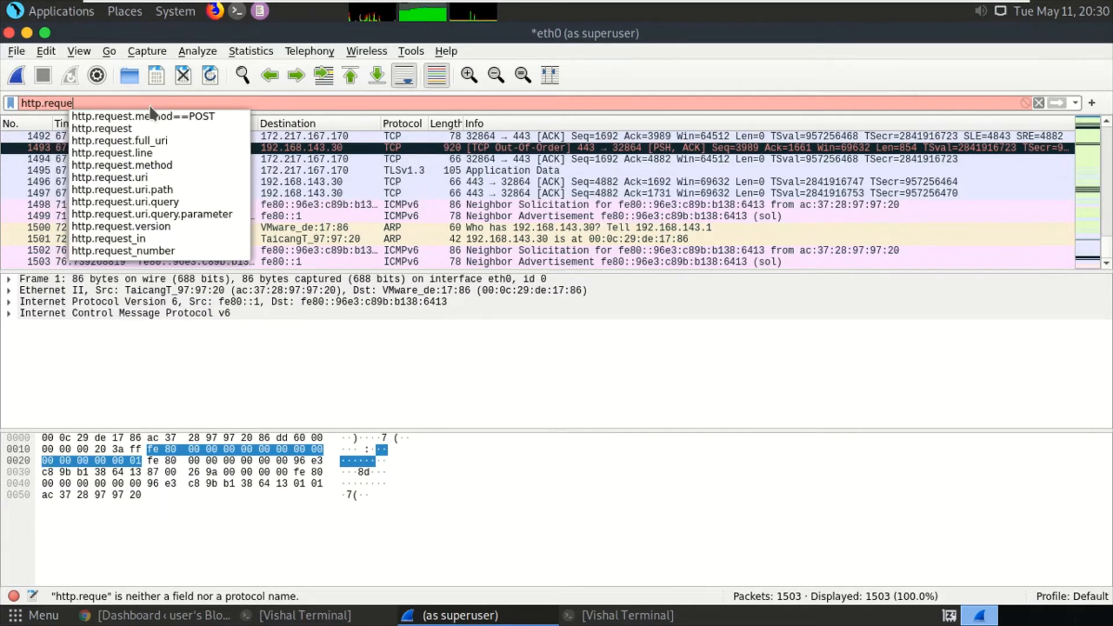
{"action": "type", "text": "st."}
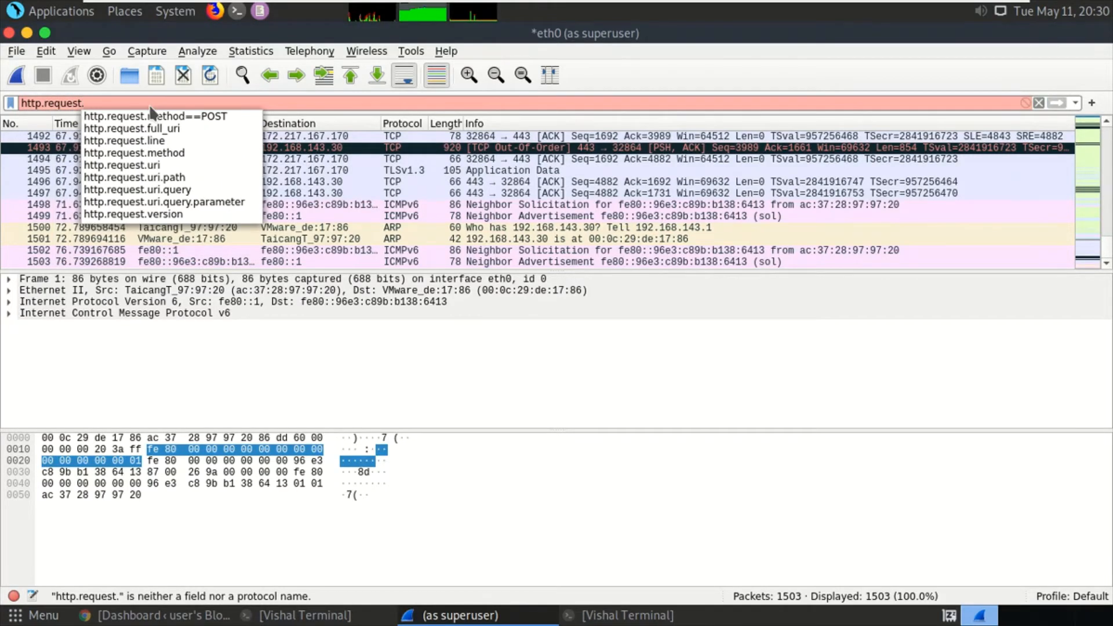
{"action": "type", "text": "method"}
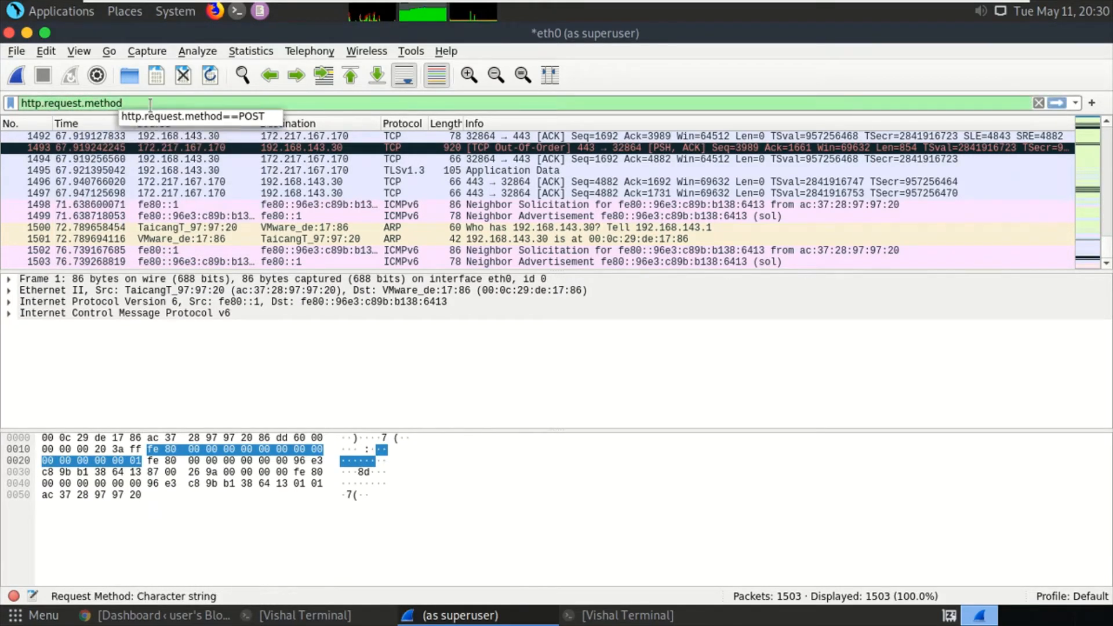
{"action": "type", "text": "==POST"}
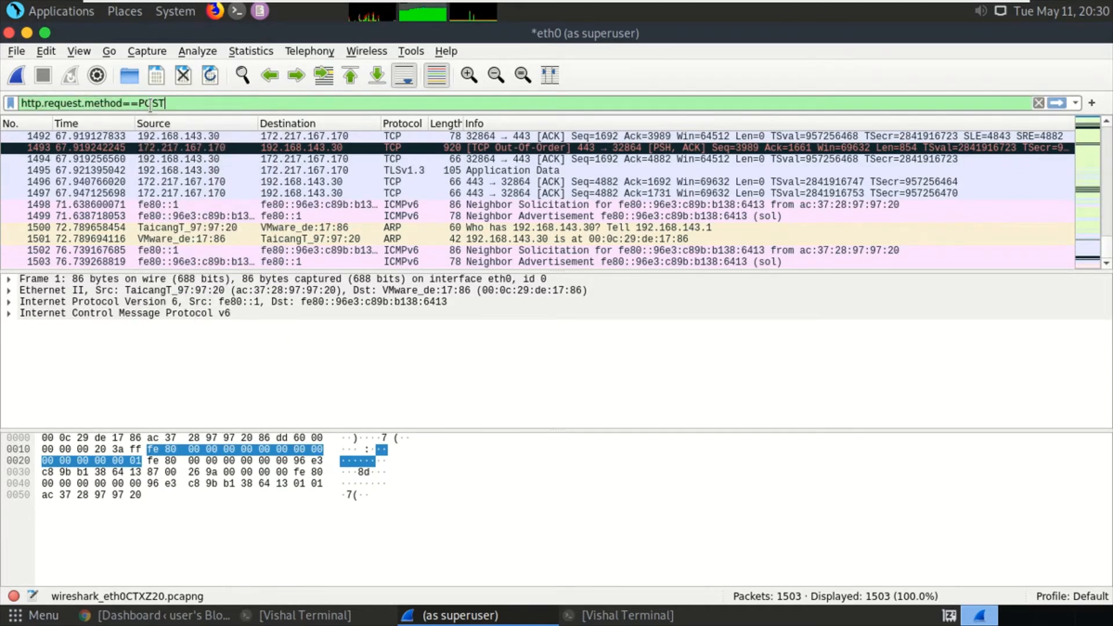
{"action": "key", "text": "Return"}
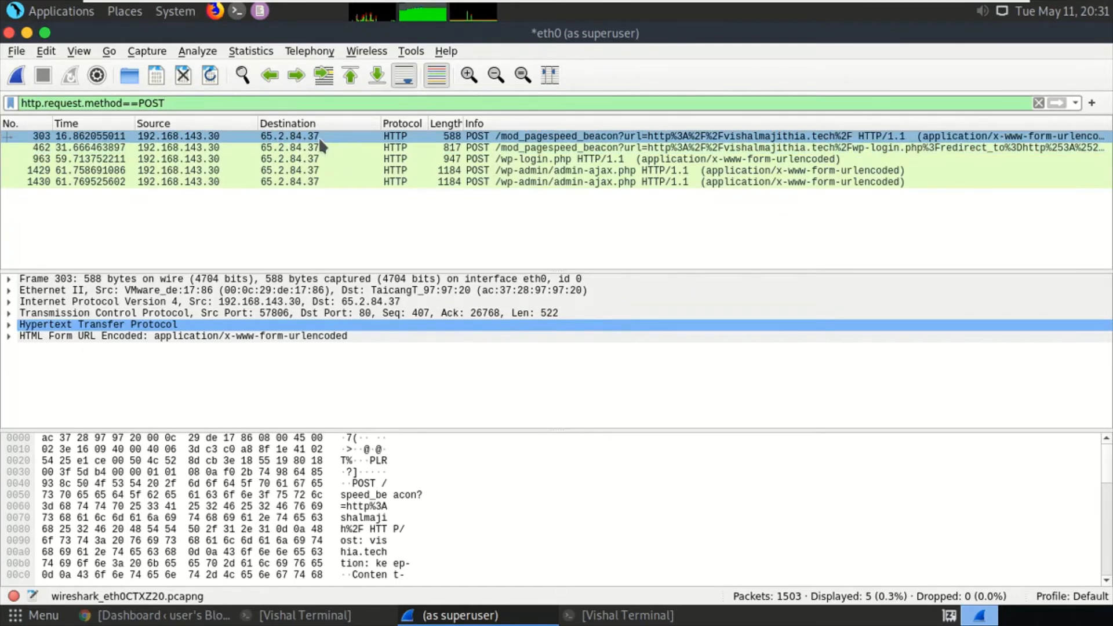
- Look up the WordPress site's domain with nslookup in a new terminal, highlight the resolved IP address, and close the terminal
{"action": "key", "text": "ctrl+alt+t"}
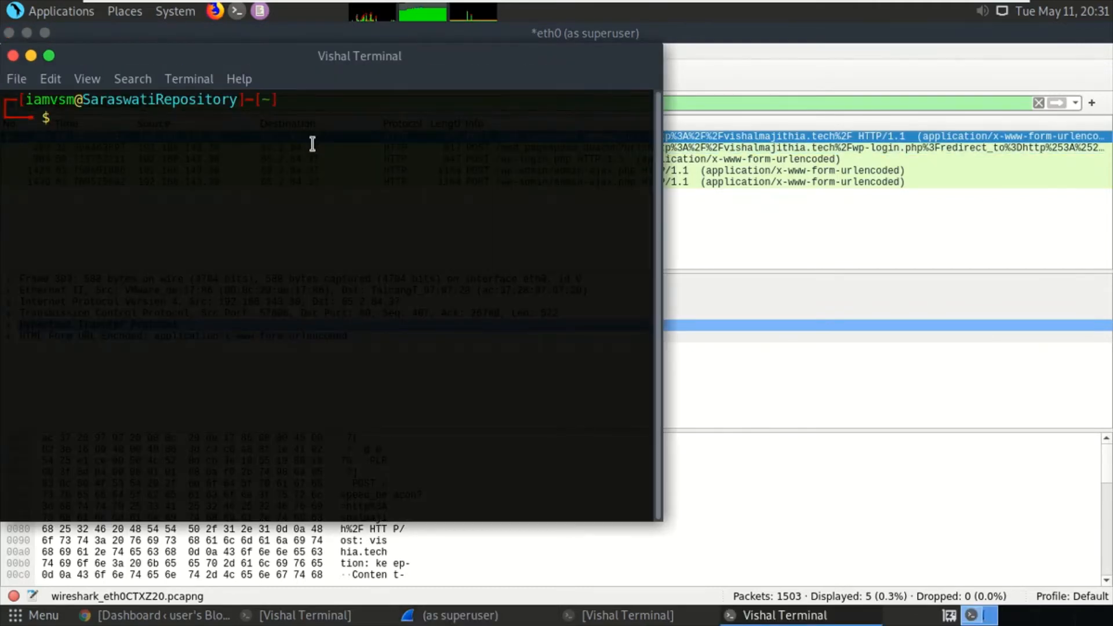
{"action": "type", "text": "nslookup vishalmaji"}
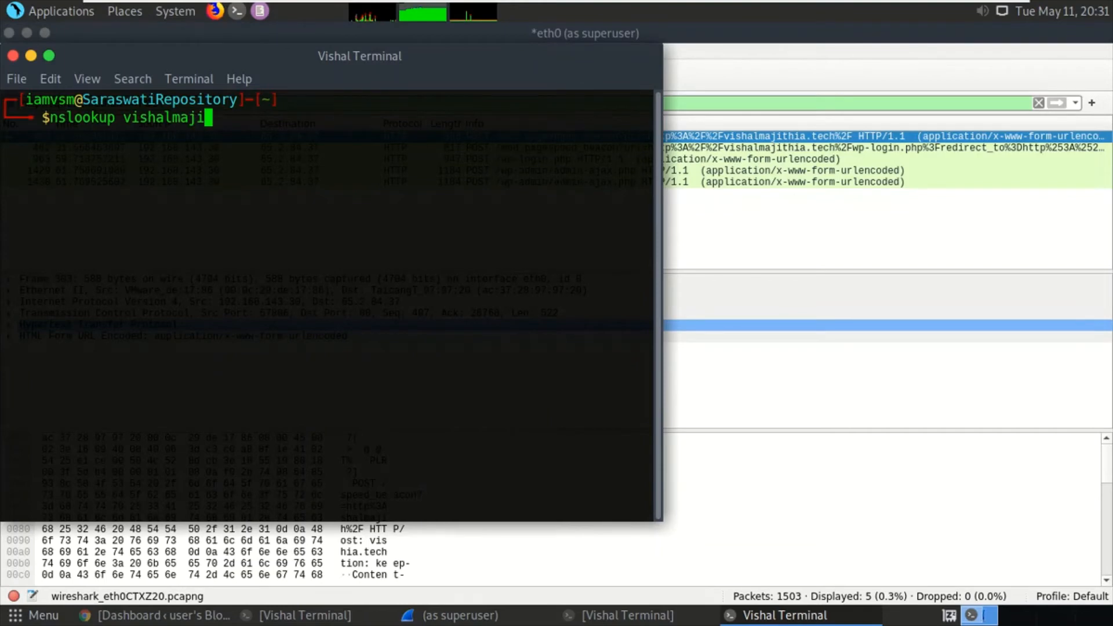
{"action": "type", "text": "thia.tech"}
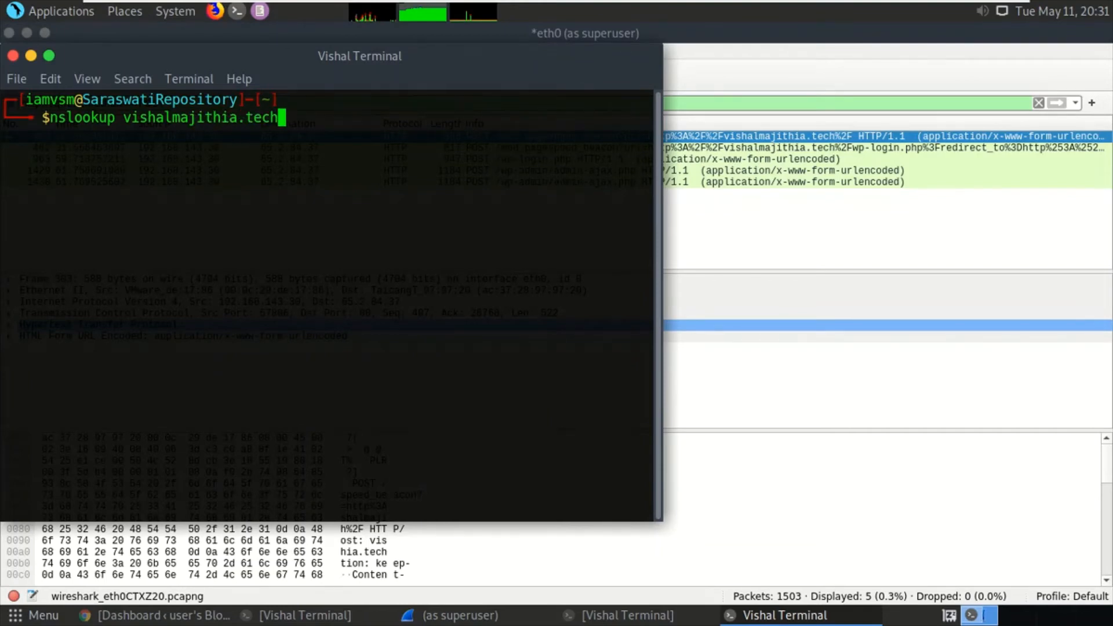
{"action": "key", "text": "Return"}
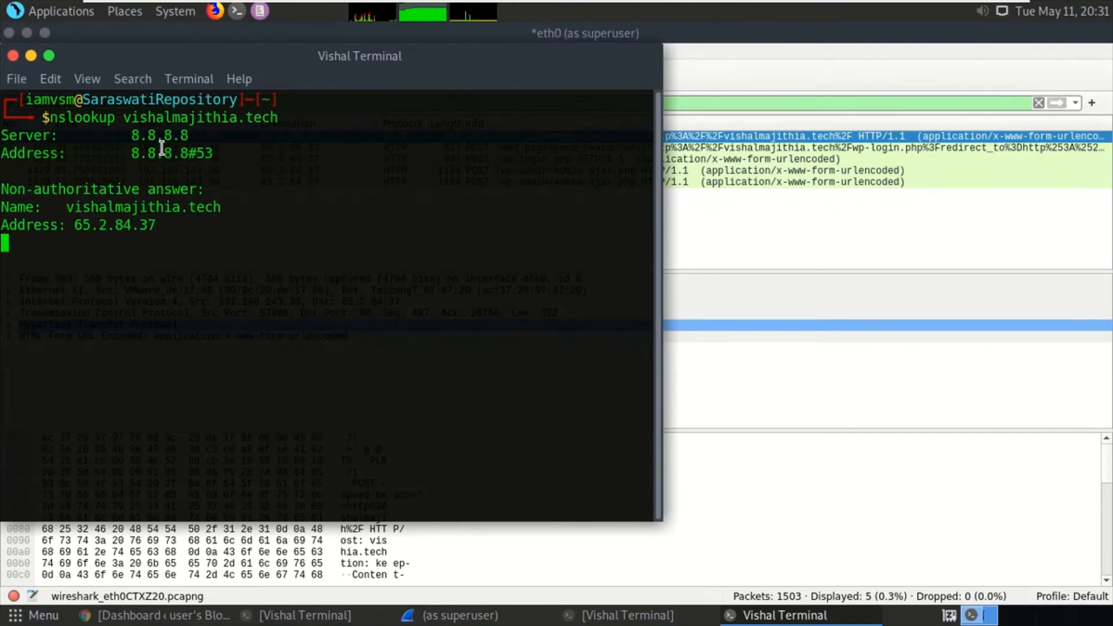
{"action": "left_click_drag", "start_coordinate": [75, 225], "coordinate": [156, 226]}
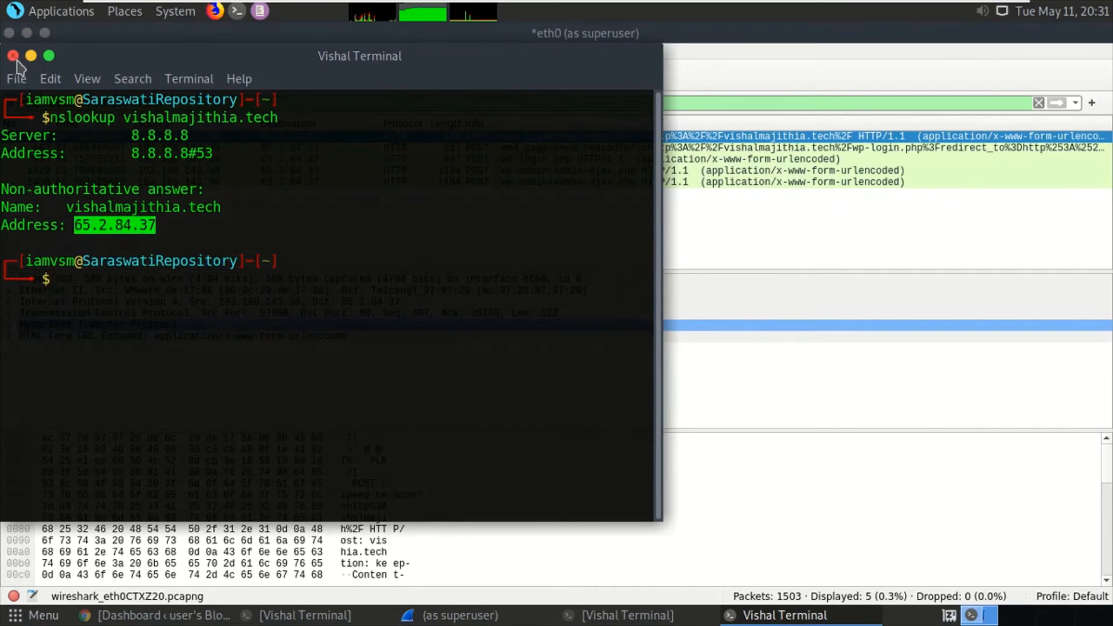
{"action": "left_click", "coordinate": [14, 57]}
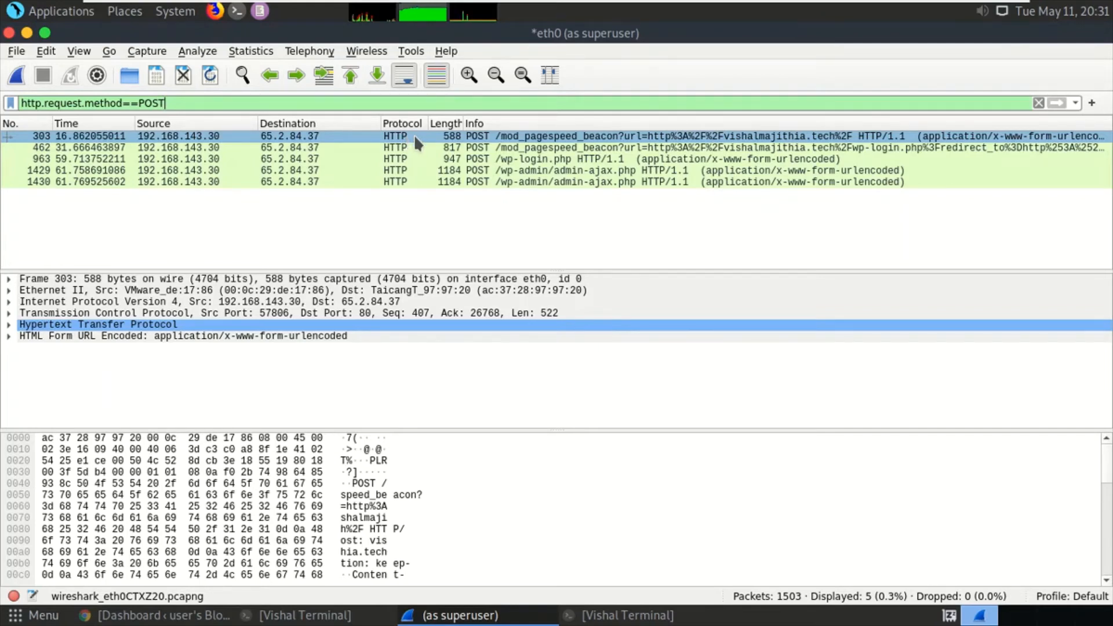
- Follow the TCP stream of the first POST packet, number 303, and examine its contents through to the end
{"action": "left_click", "coordinate": [347, 136]}
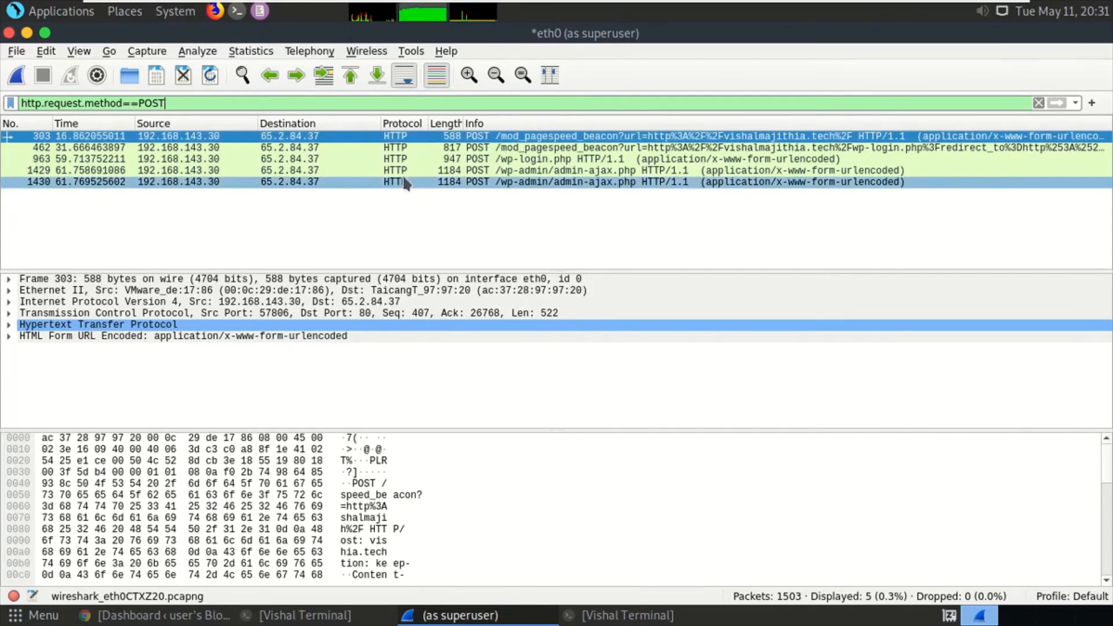
{"action": "right_click", "coordinate": [360, 136]}
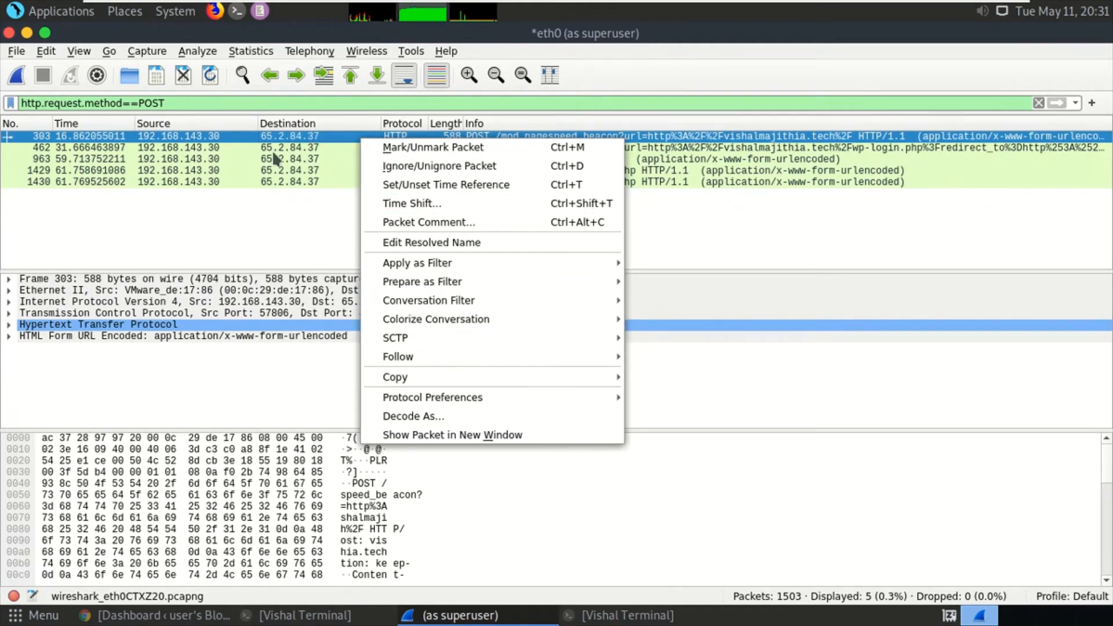
{"action": "mouse_move", "coordinate": [580, 356]}
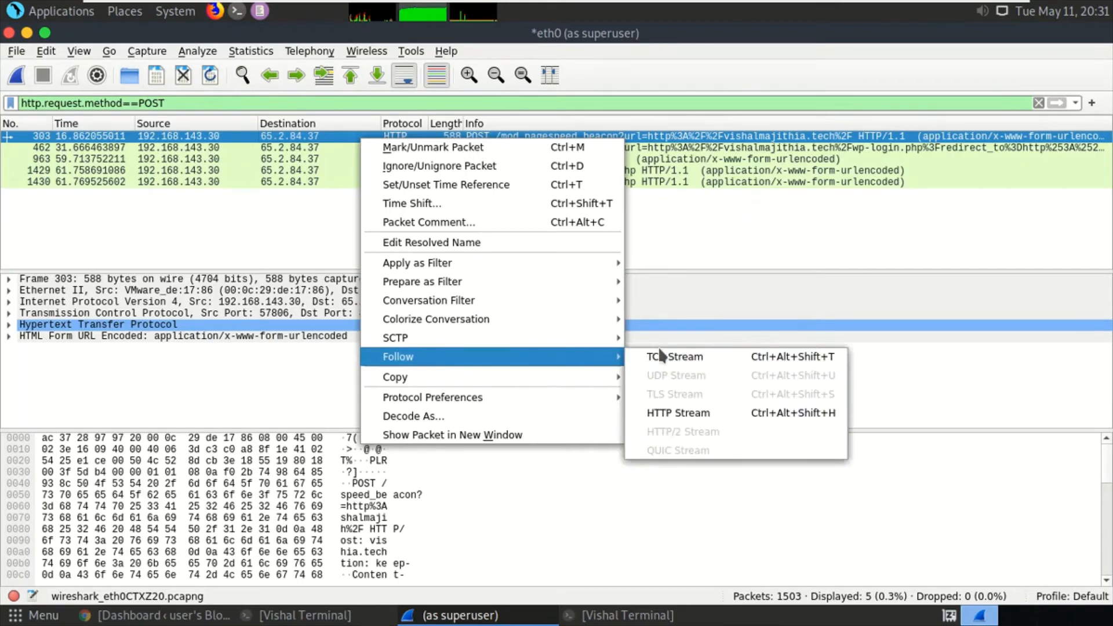
{"action": "left_click", "coordinate": [676, 359]}
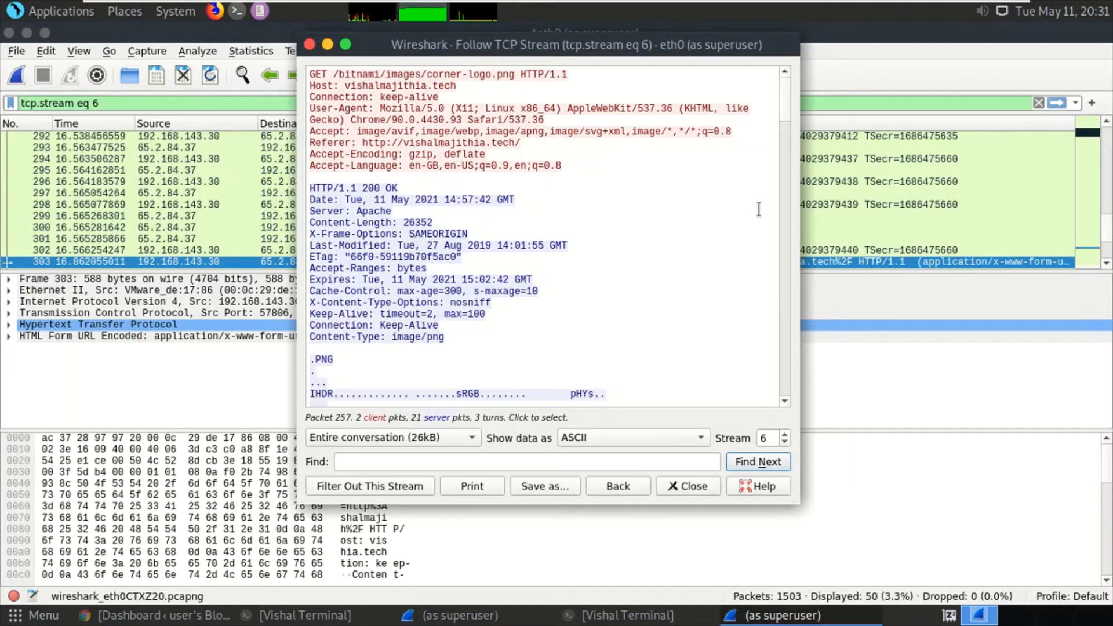
{"action": "left_click_drag", "start_coordinate": [784, 102], "coordinate": [786, 393]}
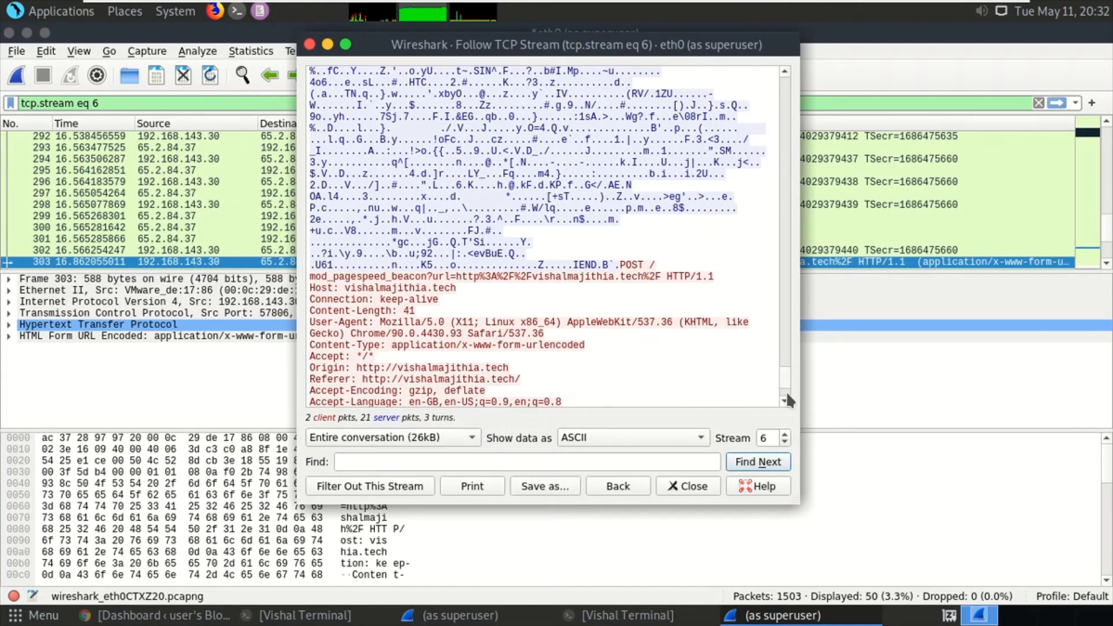
{"action": "scroll", "coordinate": [786, 389], "scroll_direction": "up", "scroll_amount": 1}
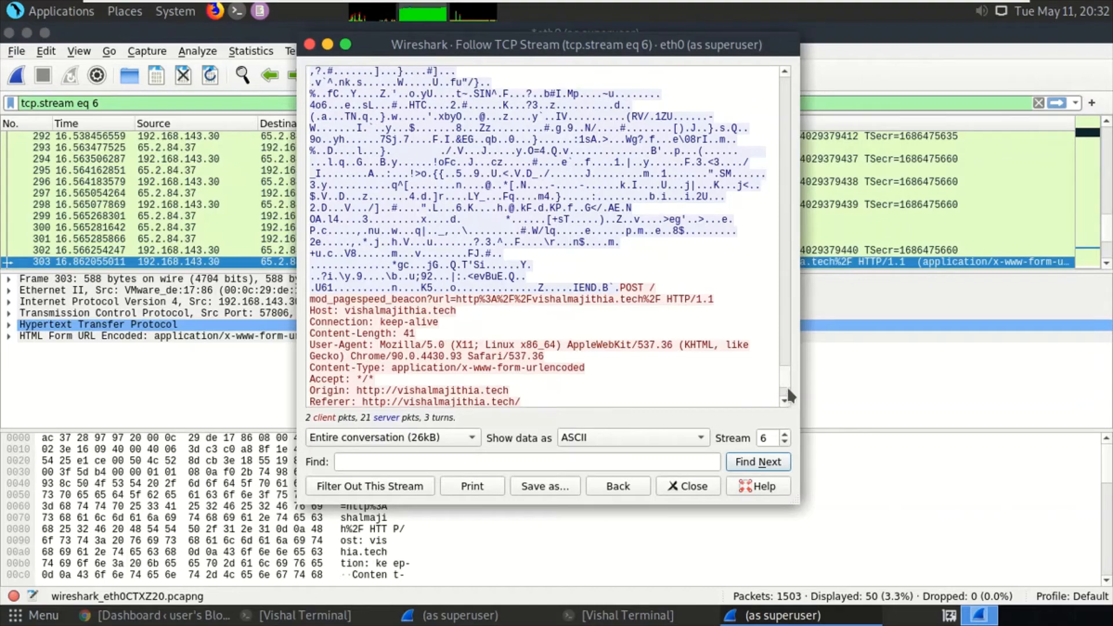
{"action": "scroll", "coordinate": [786, 377], "scroll_direction": "down", "scroll_amount": 5}
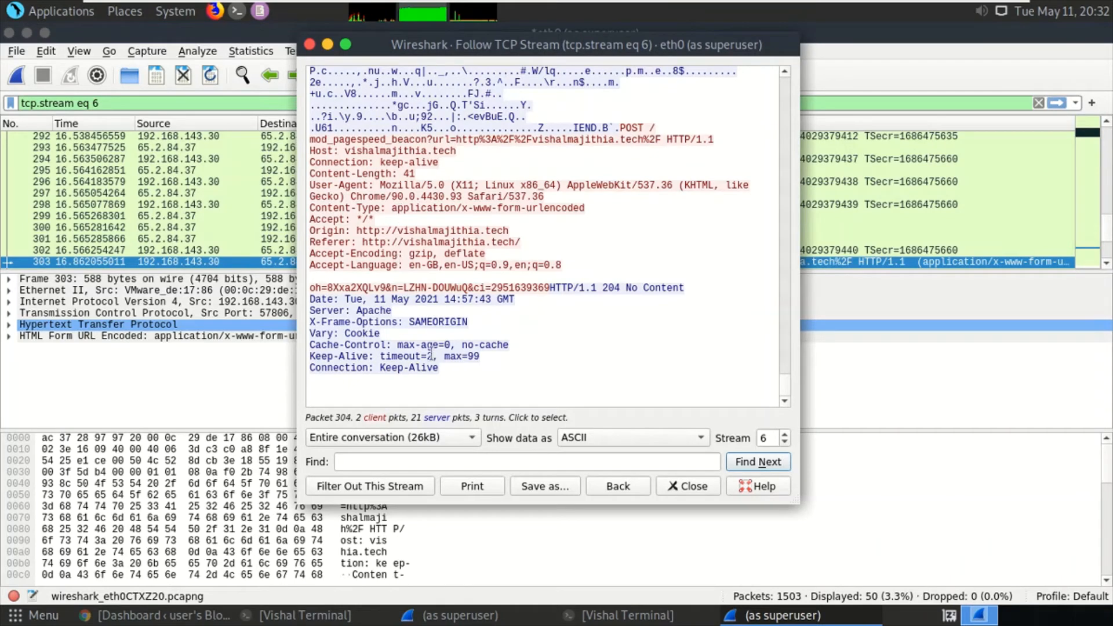
- Search the followed stream for pwd, look through its contents, and go back to the POST-filtered packet list
{"action": "left_click", "coordinate": [400, 462]}
{"action": "type", "text": "pwf"}
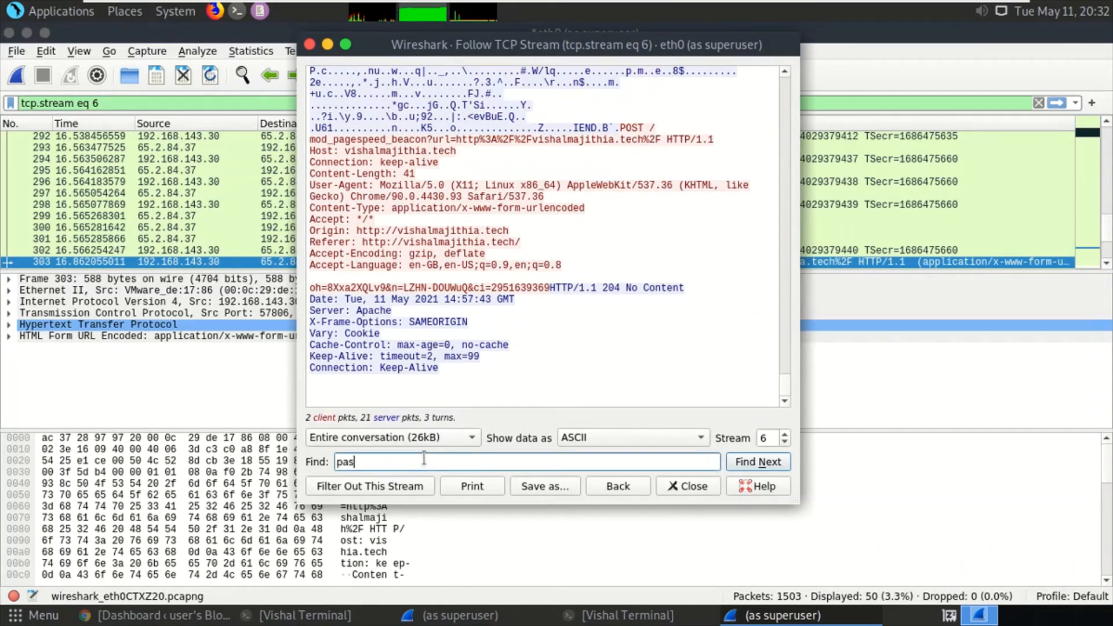
{"action": "key", "text": "BackSpace"}
{"action": "type", "text": "d"}
{"action": "key", "text": "Return"}
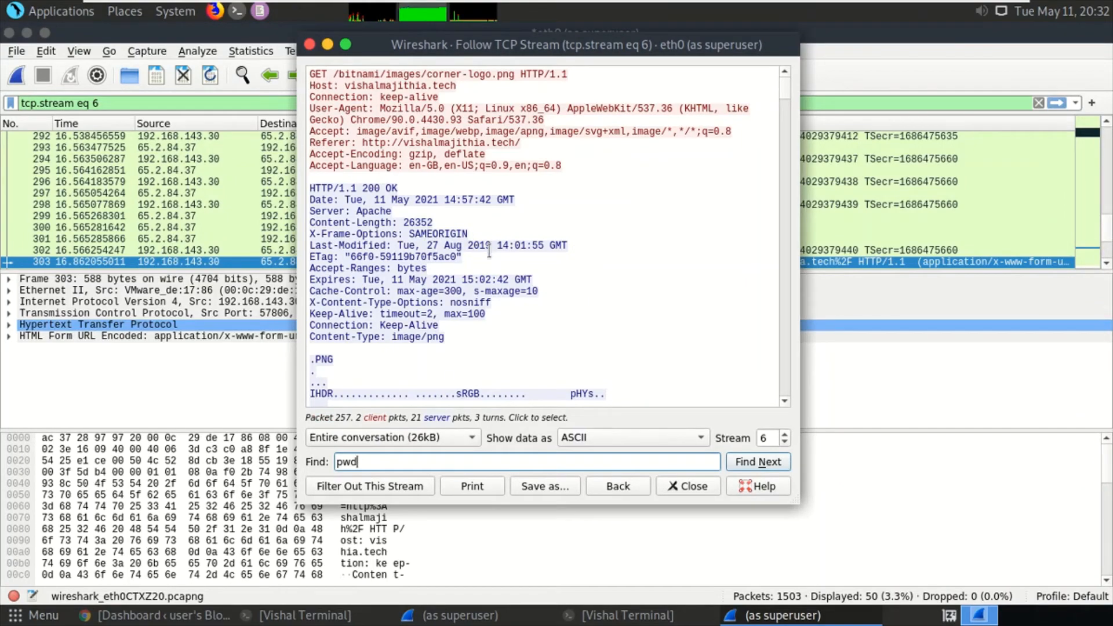
{"action": "scroll", "coordinate": [503, 251], "scroll_direction": "down", "scroll_amount": 1}
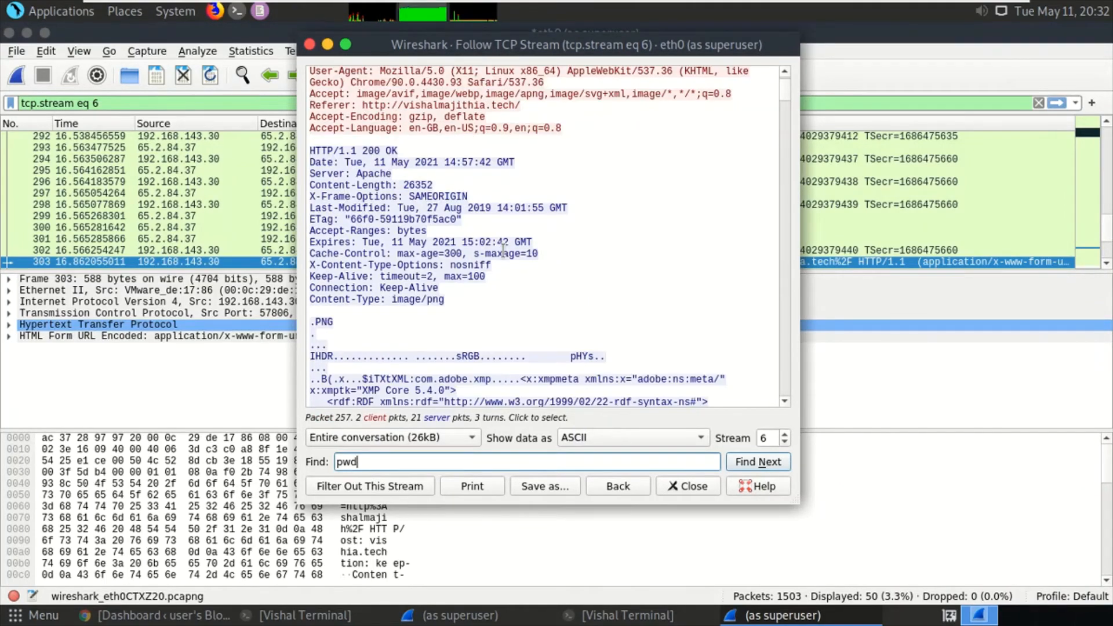
{"action": "scroll", "coordinate": [504, 250], "scroll_direction": "down", "scroll_amount": 6}
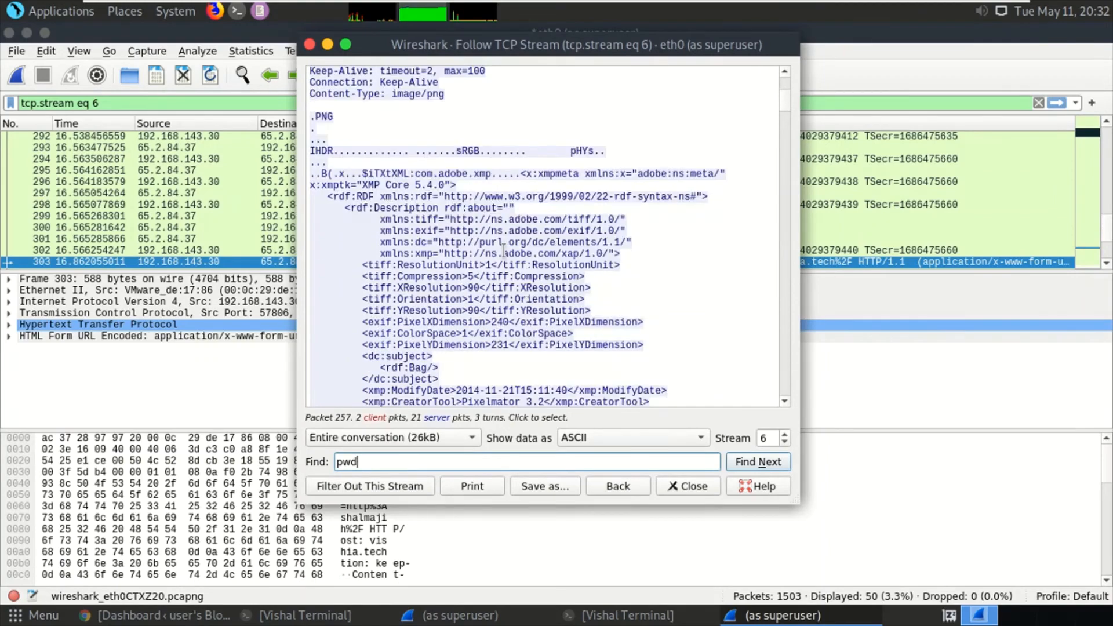
{"action": "scroll", "coordinate": [503, 250], "scroll_direction": "down", "scroll_amount": 2}
{"action": "scroll", "coordinate": [504, 253], "scroll_direction": "down", "scroll_amount": 1}
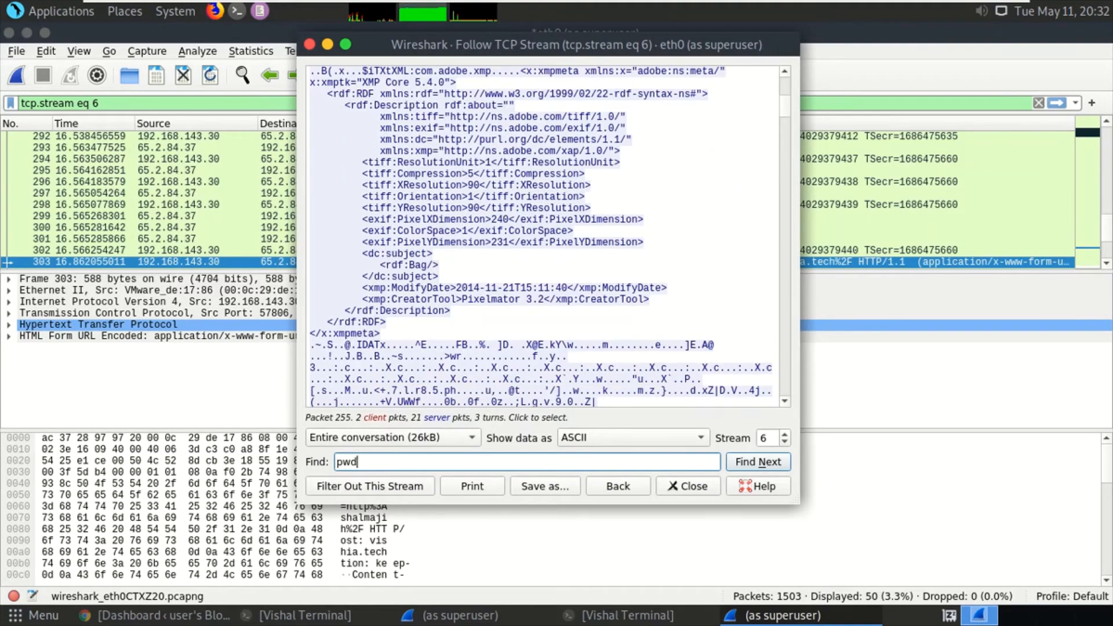
{"action": "left_click", "coordinate": [619, 486]}
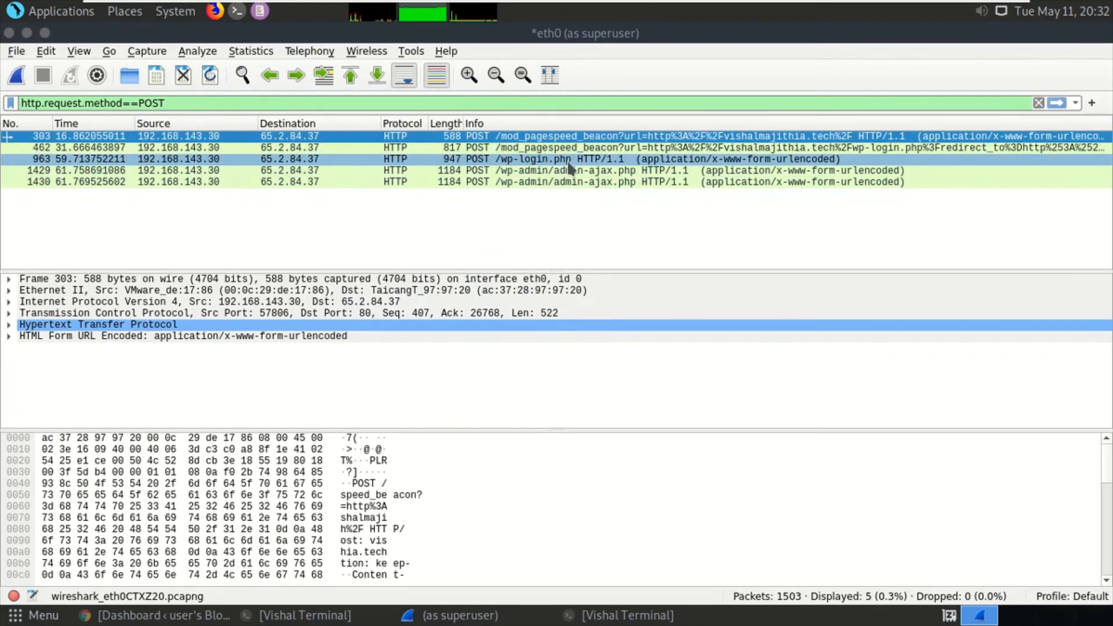
- Follow the TCP stream of the /wp-login.php POST packet, examine the submitted login fields, and close the stream window
{"action": "left_click", "coordinate": [436, 158]}
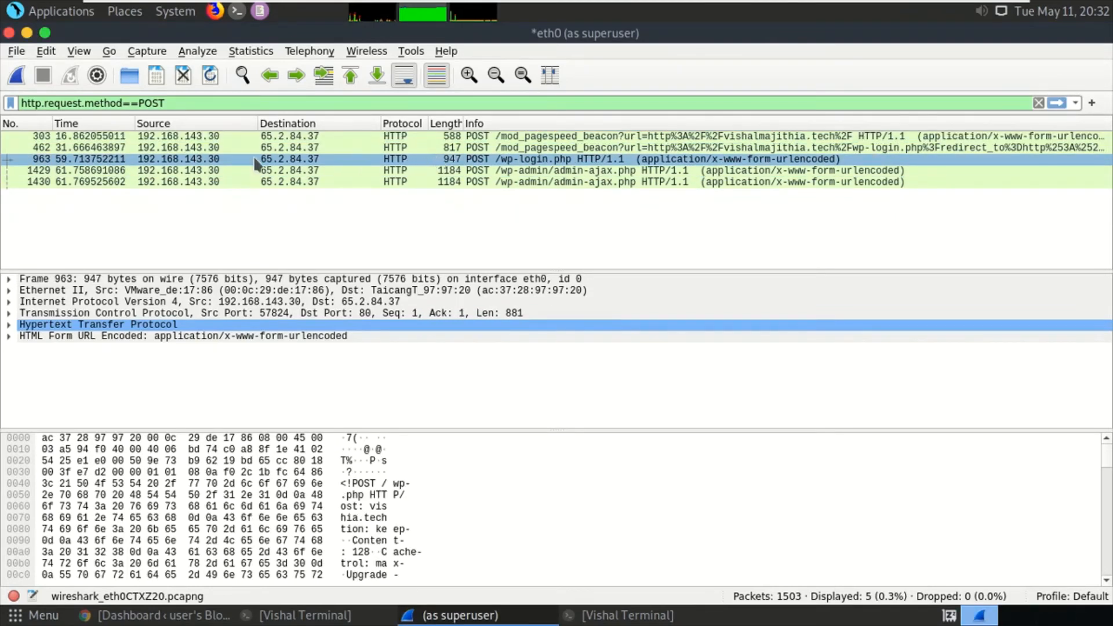
{"action": "right_click", "coordinate": [410, 158]}
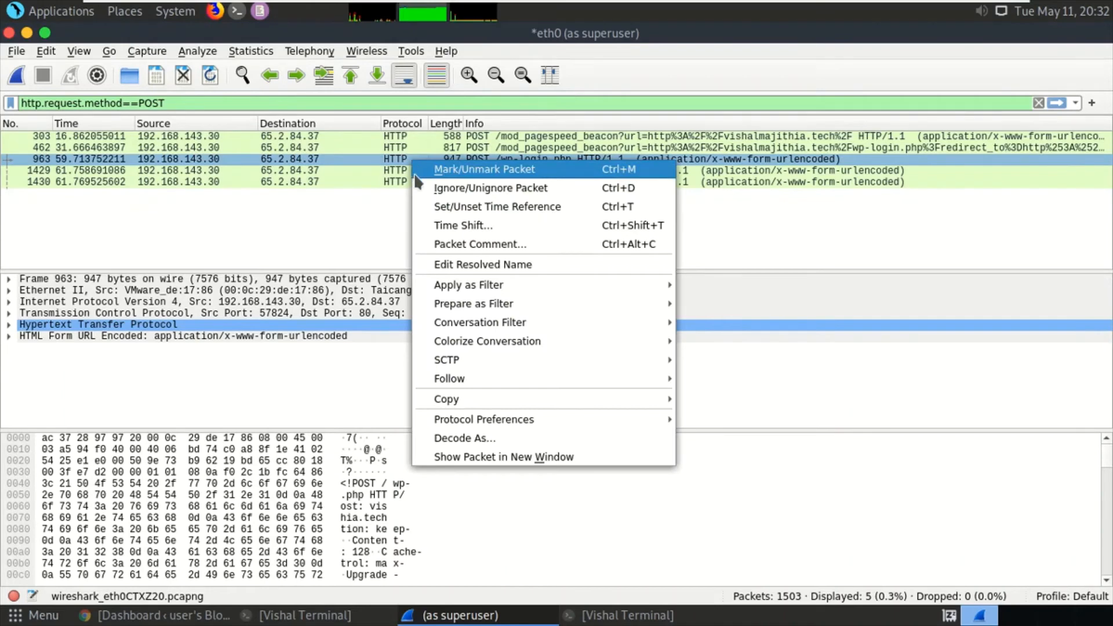
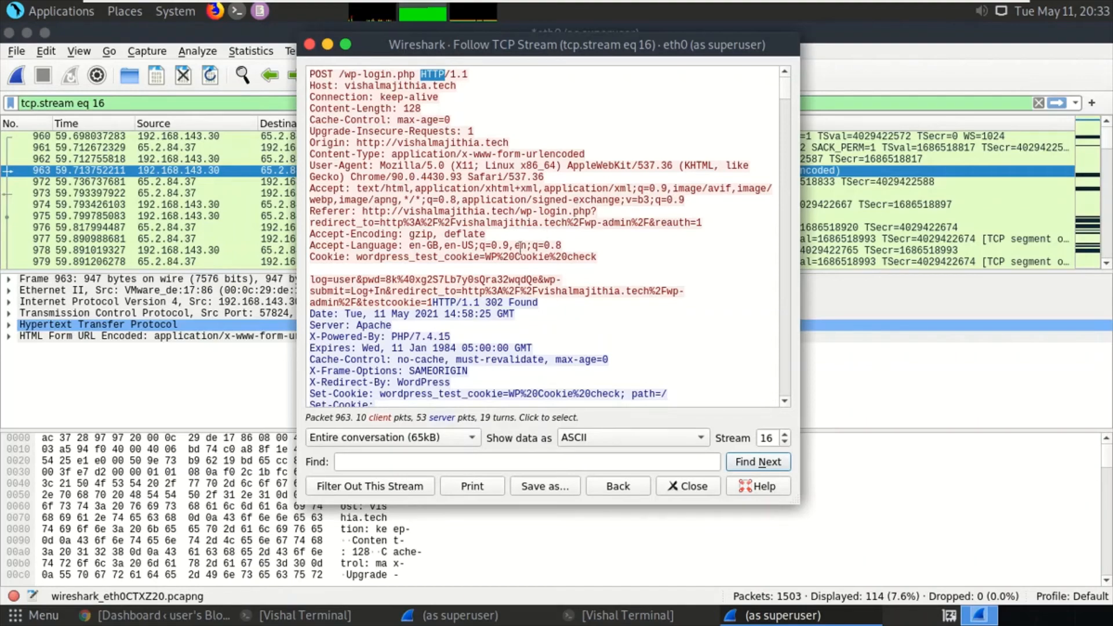
{"action": "left_click", "coordinate": [687, 485]}
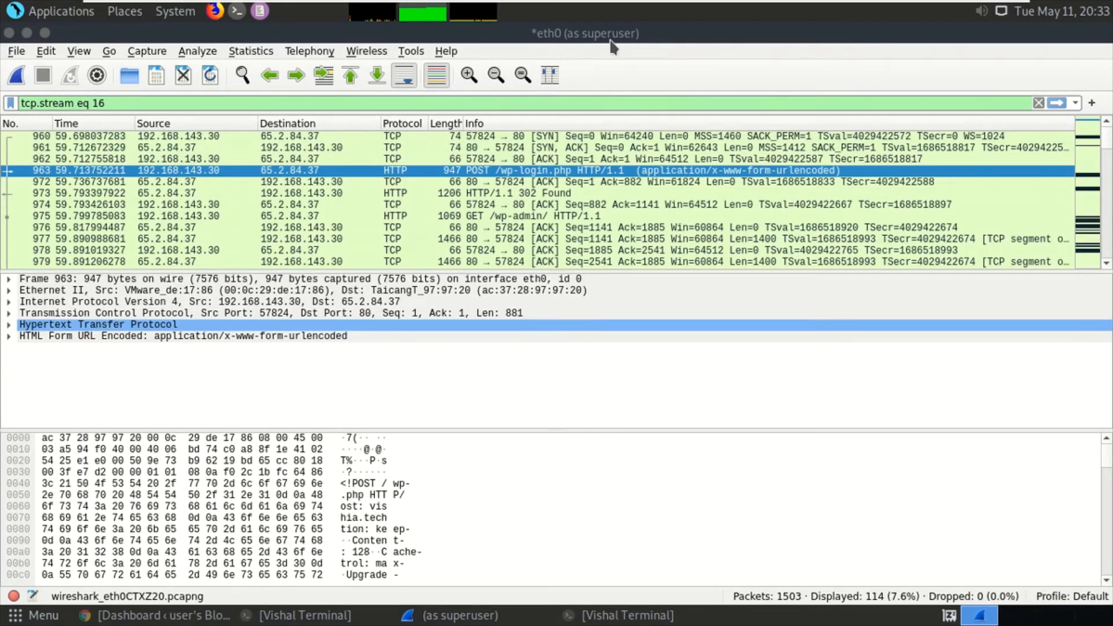
- Clear the display filter and start a new packet capture without saving the existing packets
{"action": "left_click", "coordinate": [1038, 102]}
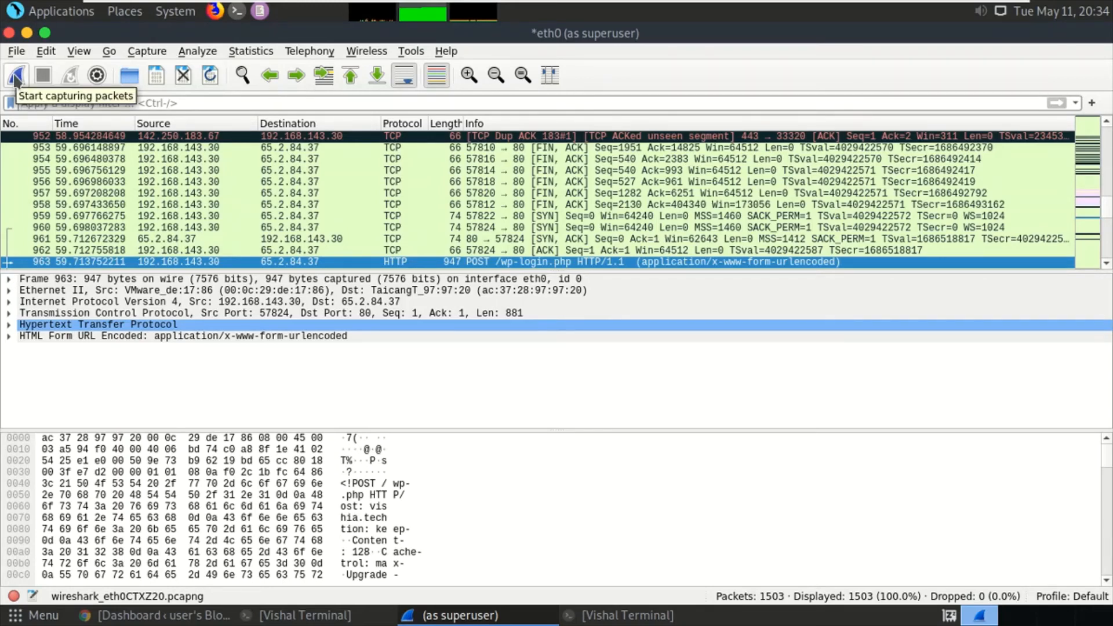
{"action": "left_click", "coordinate": [16, 76]}
{"action": "left_click", "coordinate": [579, 309]}
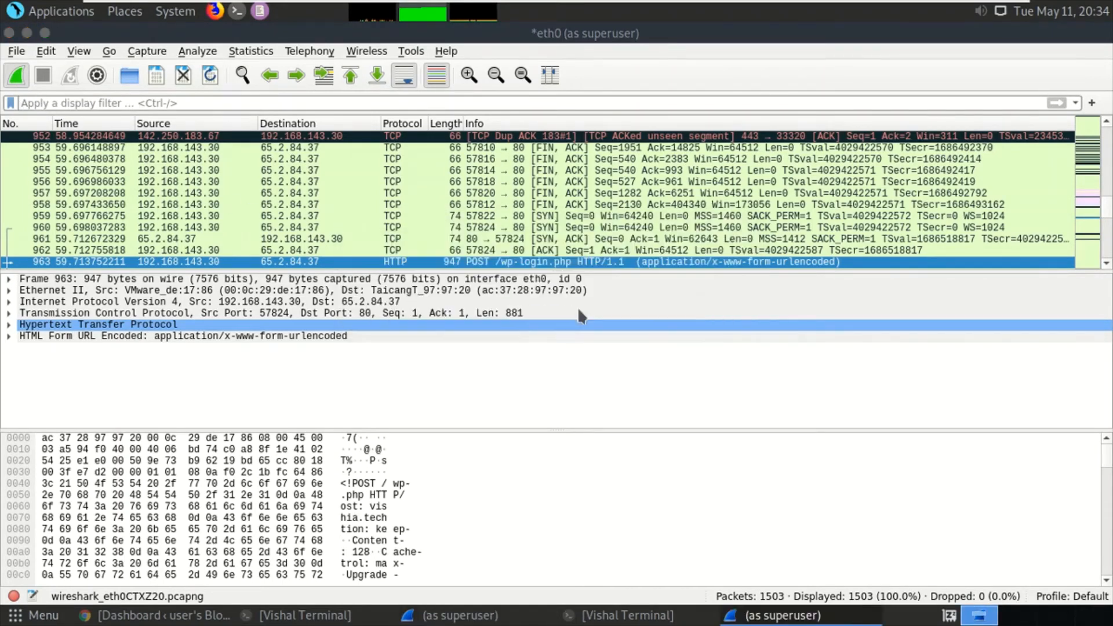
- Minimize the Wireshark window and open a new terminal in the Desktop folder
{"action": "left_click", "coordinate": [27, 33]}
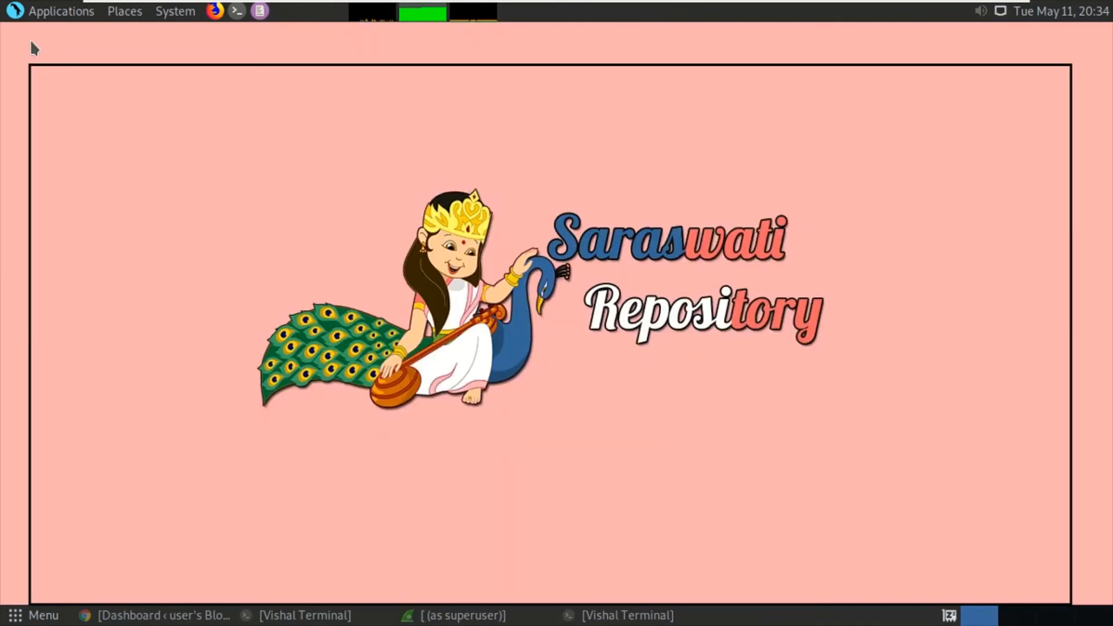
{"action": "right_click", "coordinate": [145, 123]}
{"action": "left_click", "coordinate": [178, 204]}
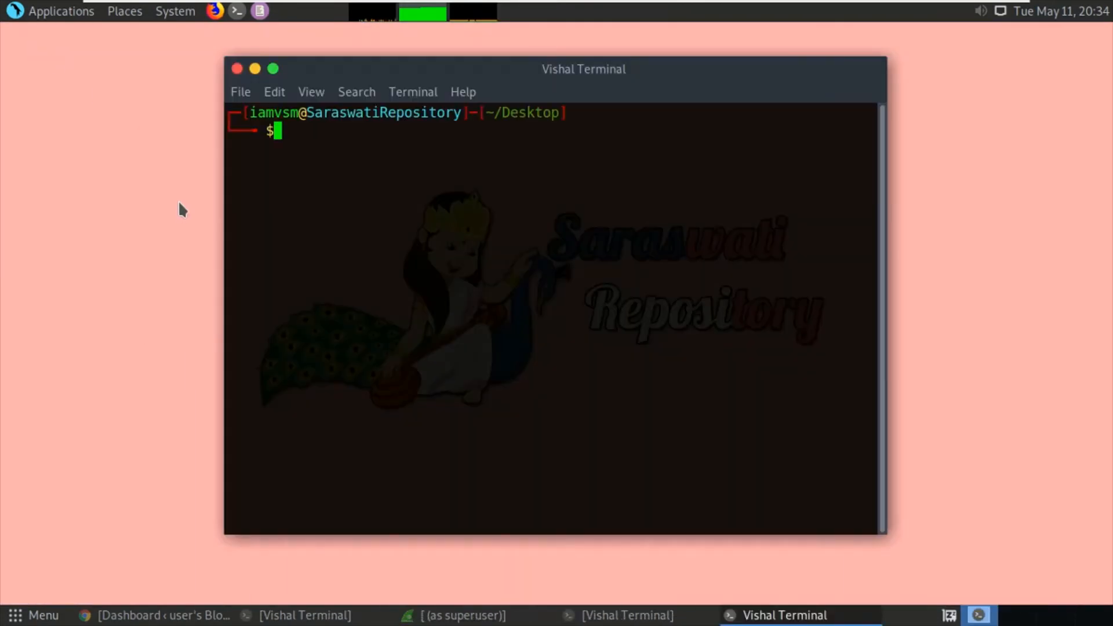
- Enlarge the terminal text and open a telnet connection to the WordPress server's domain
{"action": "type", "text": "telnet vishalmajith"}
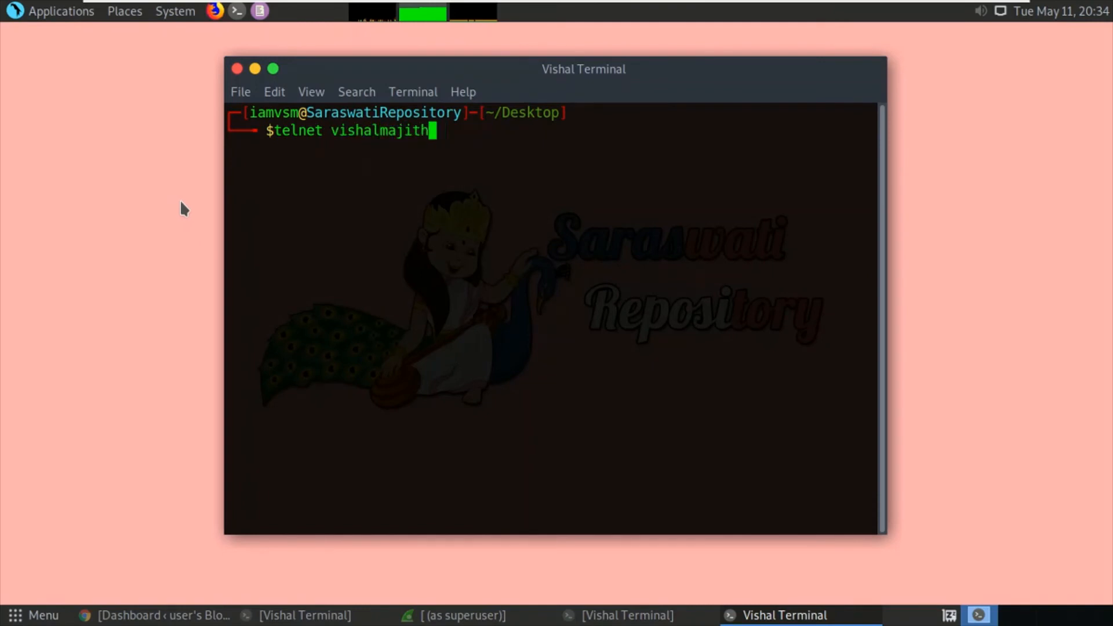
{"action": "key", "text": "ctrl+c"}
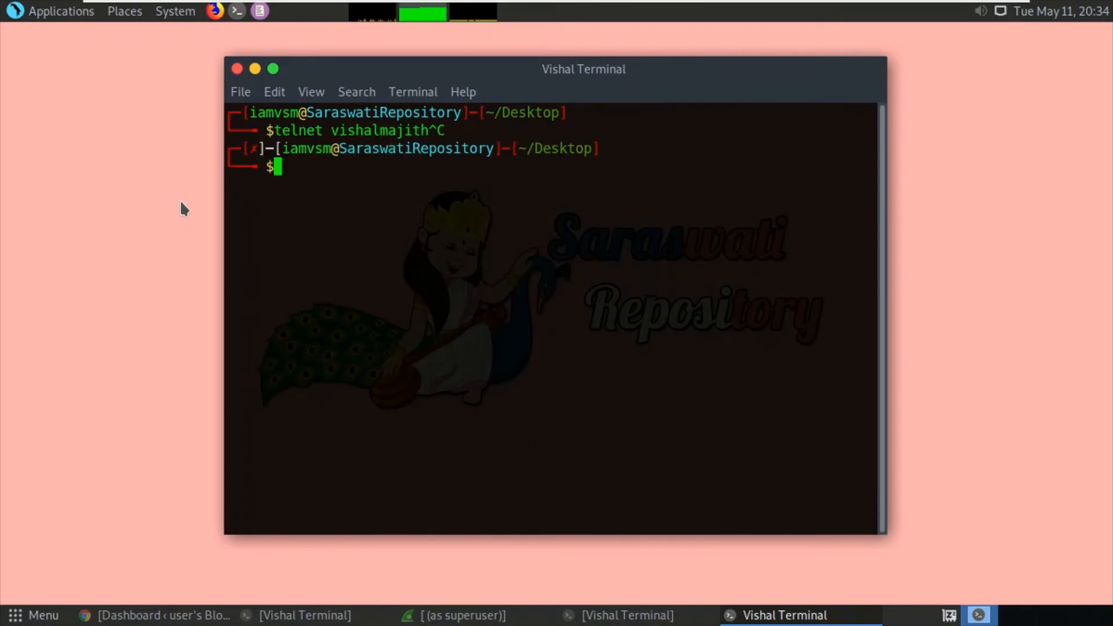
{"action": "key", "text": "ctrl+plus"}
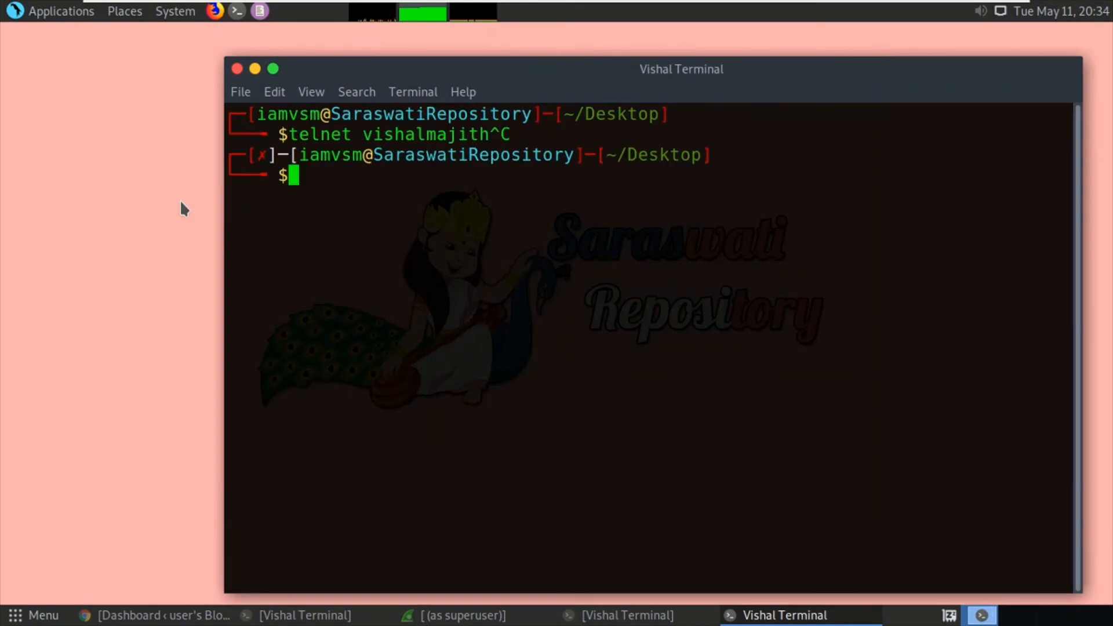
{"action": "type", "text": "telnet"}
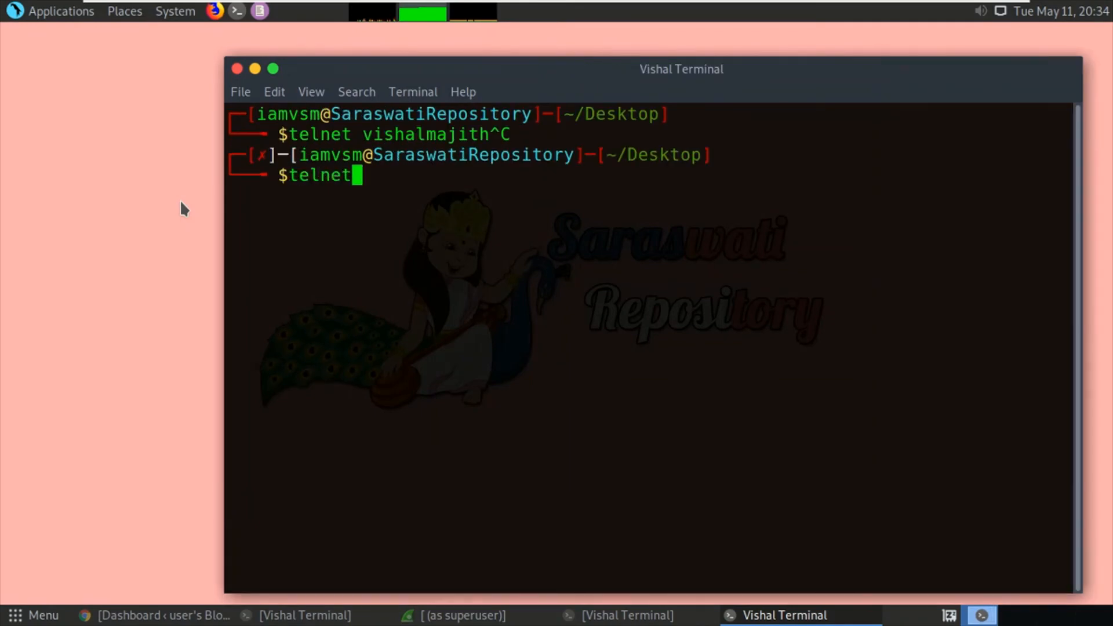
{"action": "type", "text": " vishalmaji"}
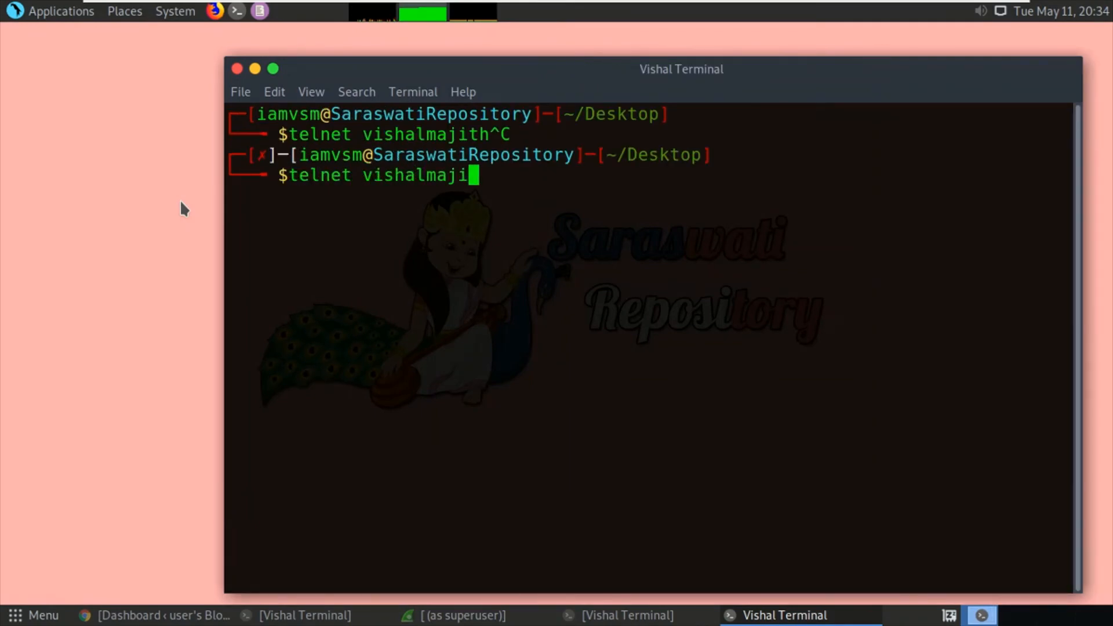
{"action": "type", "text": "thia.tech"}
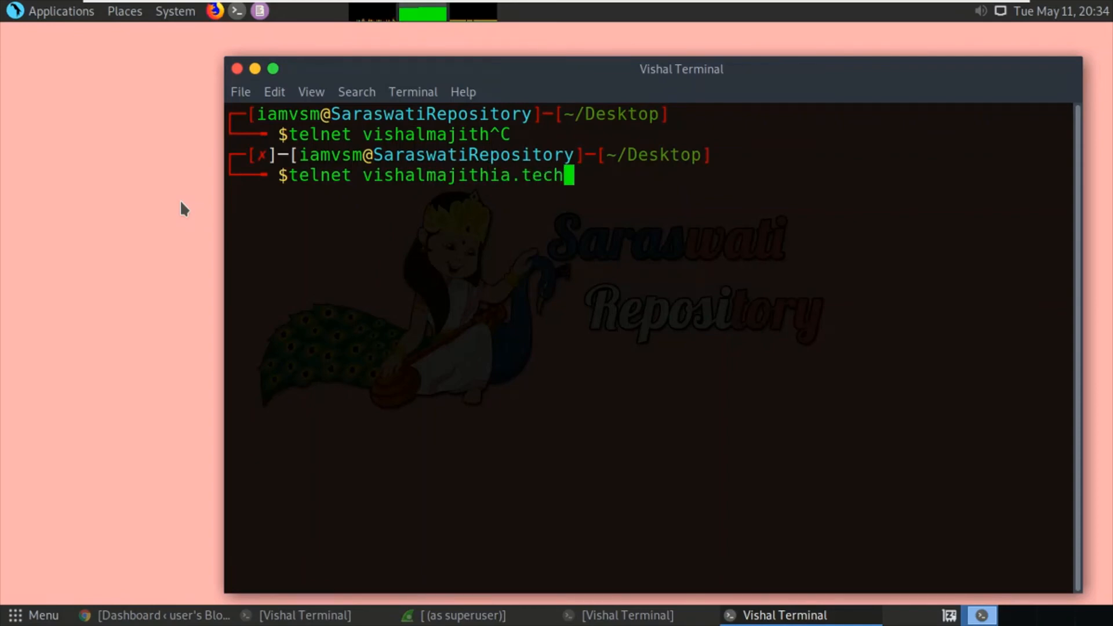
{"action": "key", "text": "Return"}
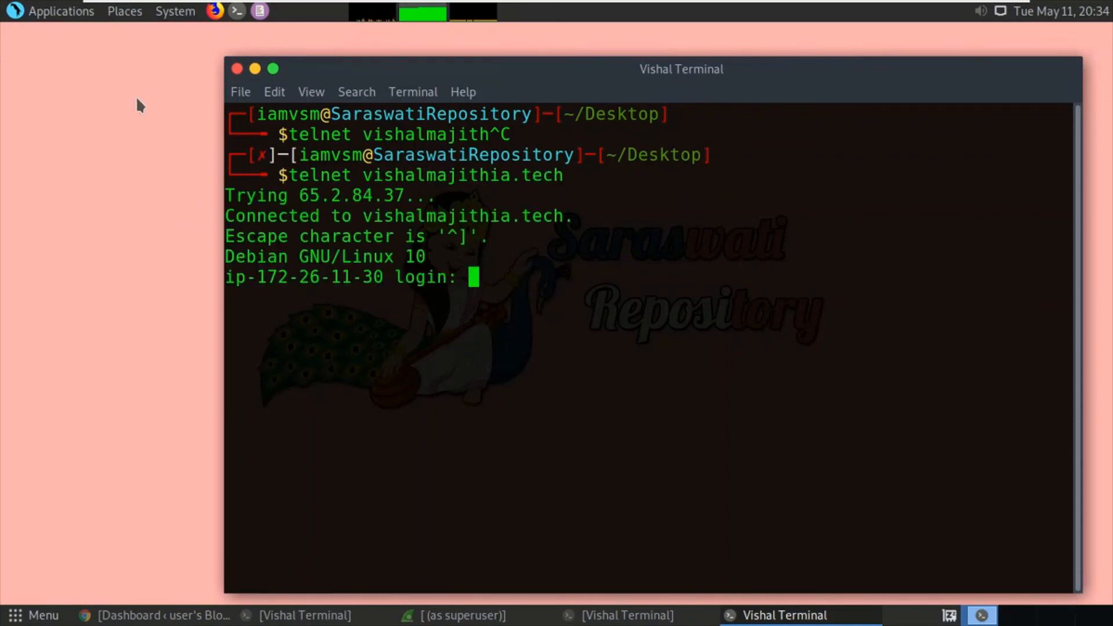
- Log in to the telnet session as bitnami with the account password
{"action": "type", "text": "bitnami"}
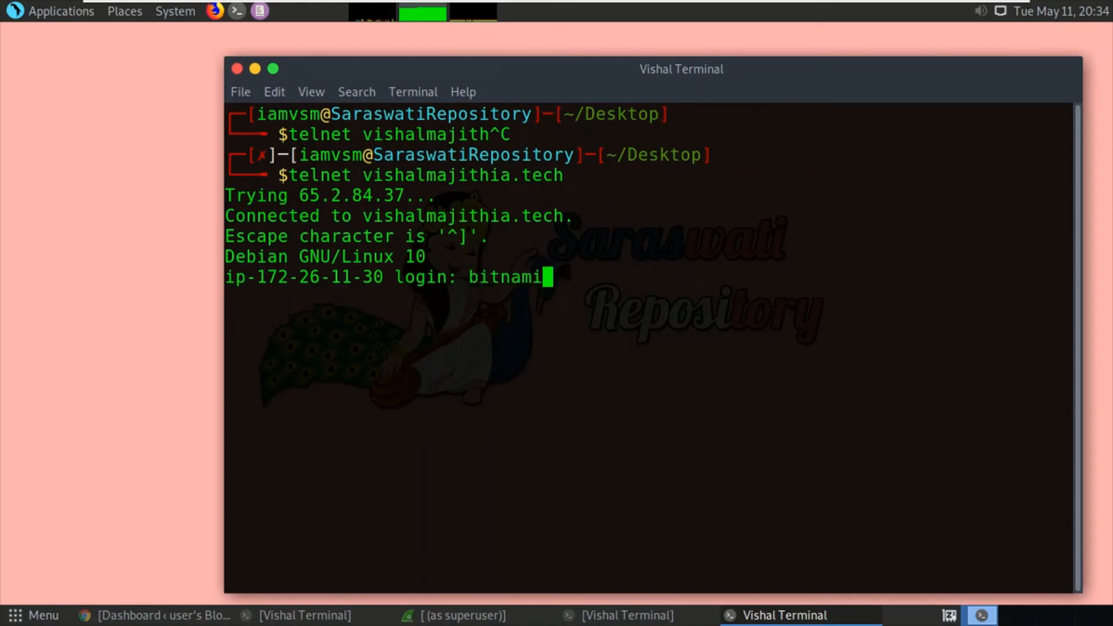
{"action": "key", "text": "Return"}
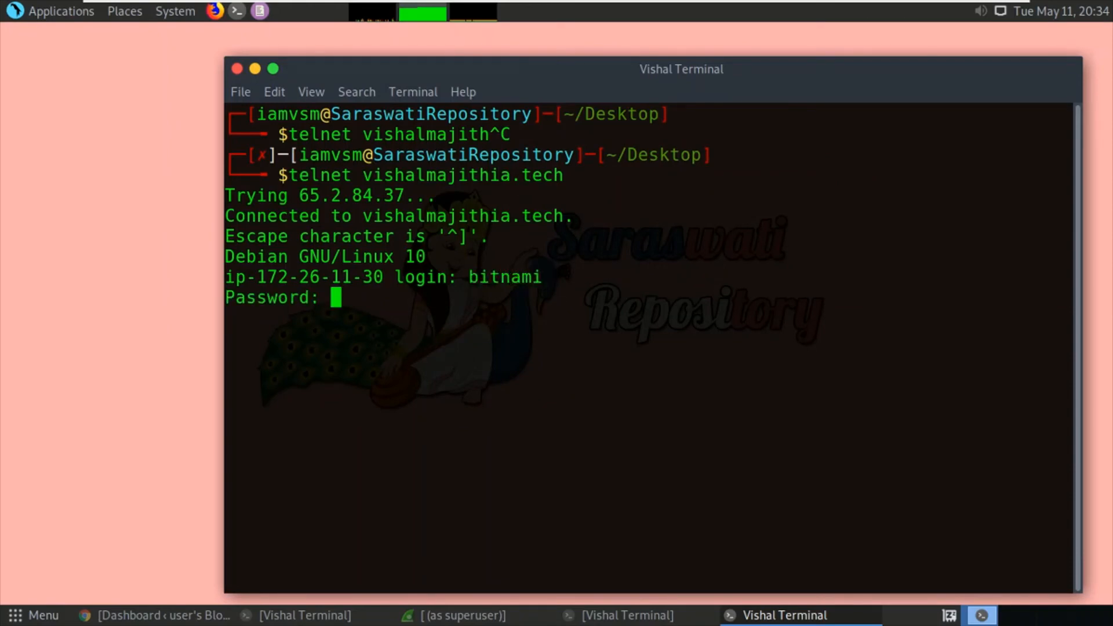
{"action": "key", "text": "Return"}
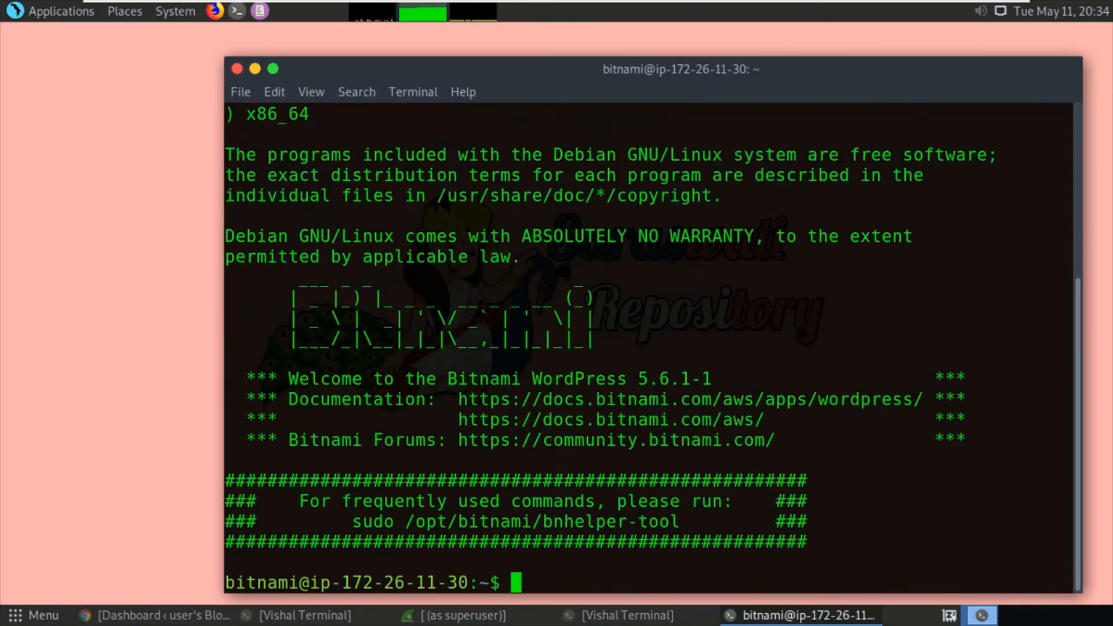
- Reposition the terminal window, then switch to Wireshark and stop the live capture on eth0
{"action": "left_click_drag", "start_coordinate": [472, 65], "coordinate": [388, 59]}
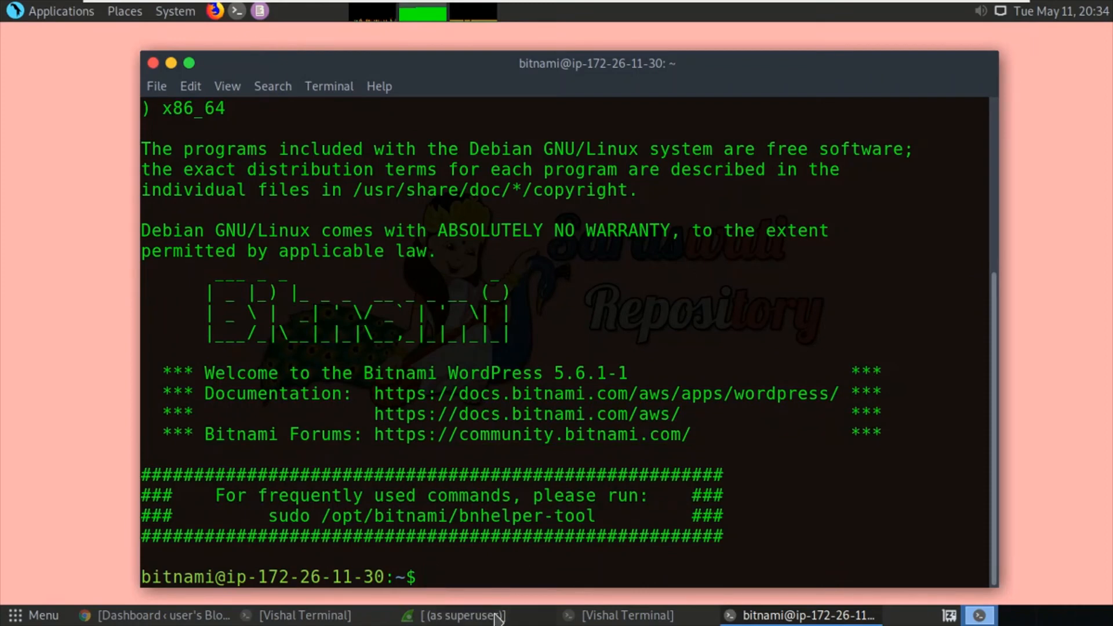
{"action": "left_click", "coordinate": [494, 615]}
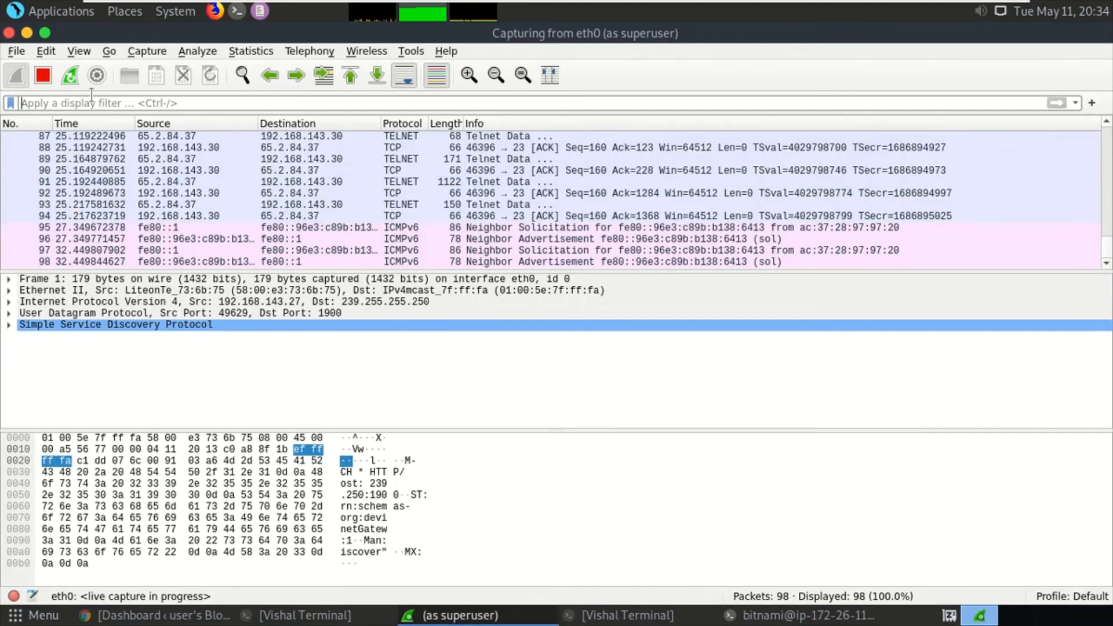
{"action": "left_click", "coordinate": [43, 77]}
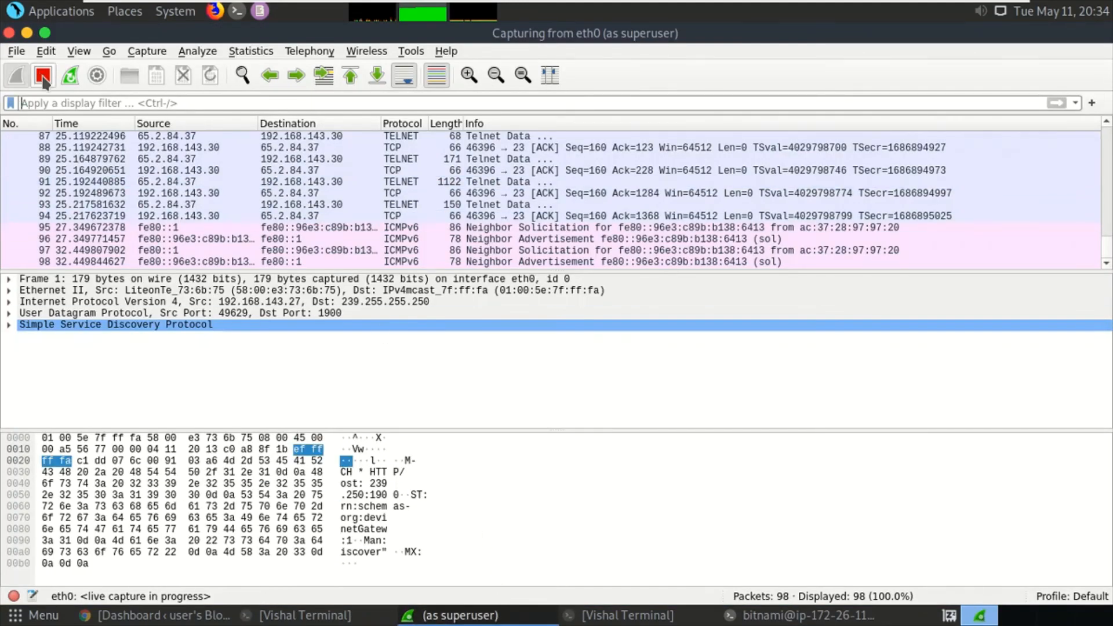
- Filter the captured packets with the display filter telnet
{"action": "left_click", "coordinate": [96, 106]}
{"action": "type", "text": "telnet"}
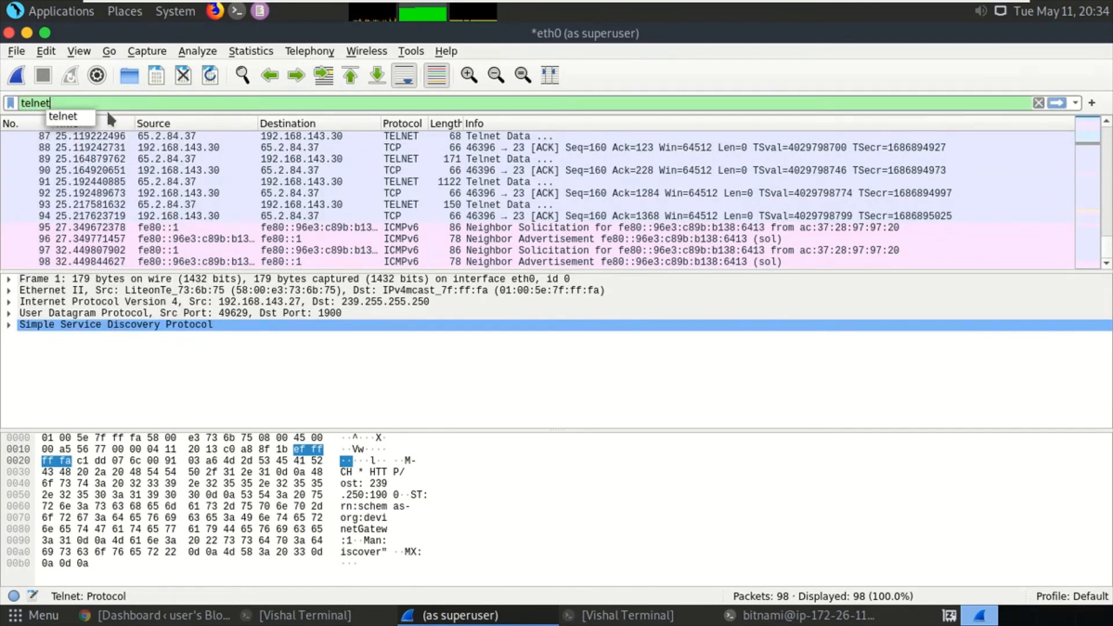
{"action": "key", "text": "Return"}
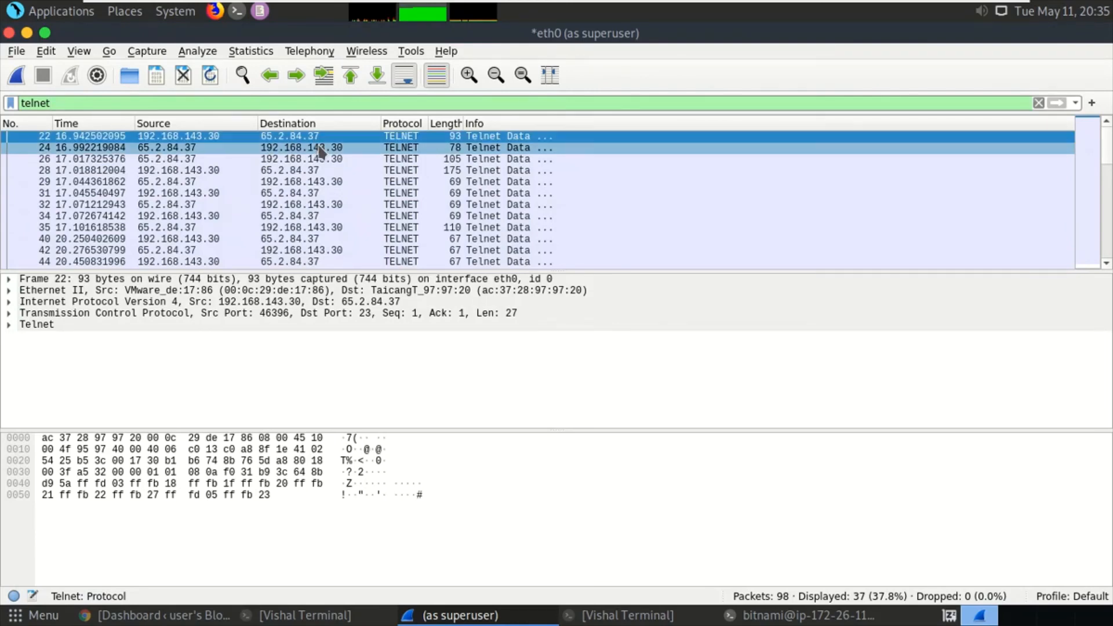
- Follow the TCP stream of the first telnet packet, examine the login name and password lines, and close the stream window
{"action": "right_click", "coordinate": [354, 142]}
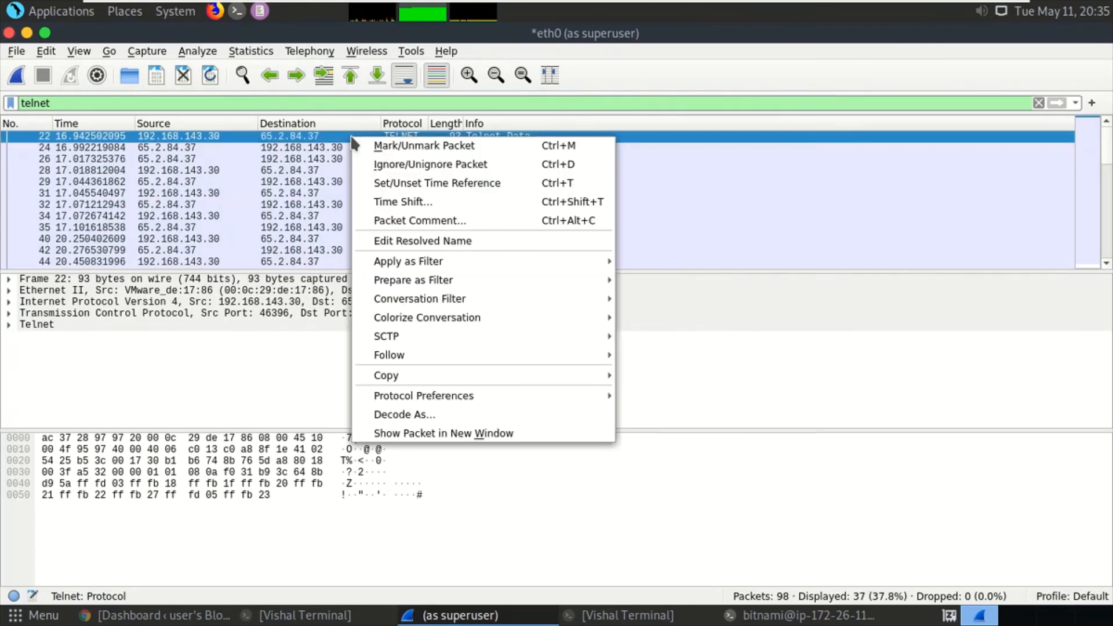
{"action": "mouse_move", "coordinate": [412, 354]}
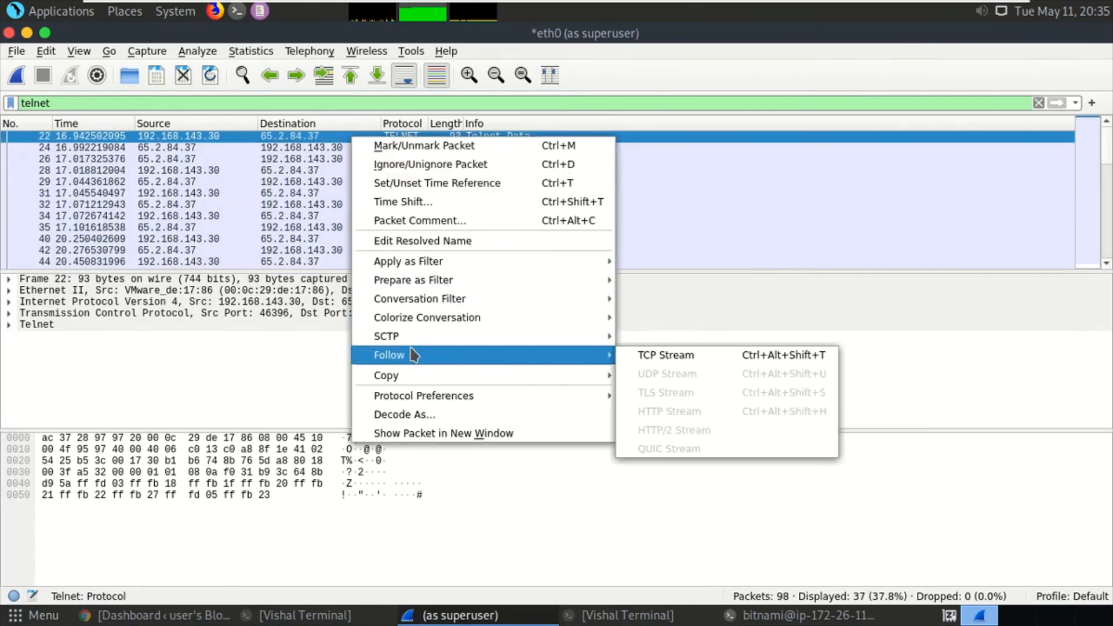
{"action": "left_click", "coordinate": [643, 356]}
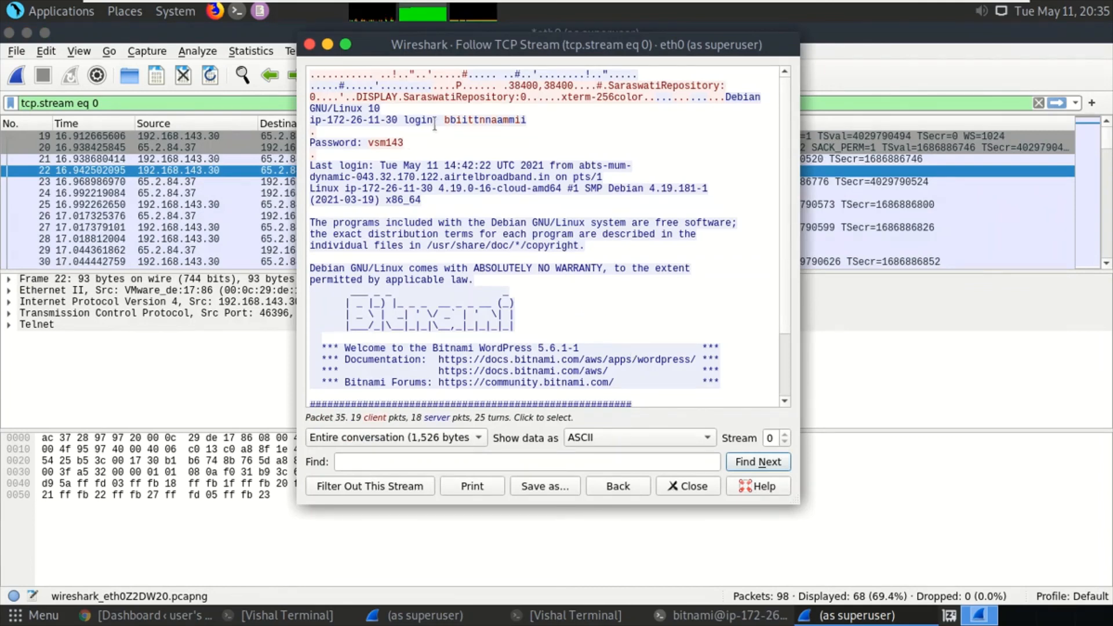
{"action": "left_click_drag", "start_coordinate": [447, 120], "coordinate": [526, 120]}
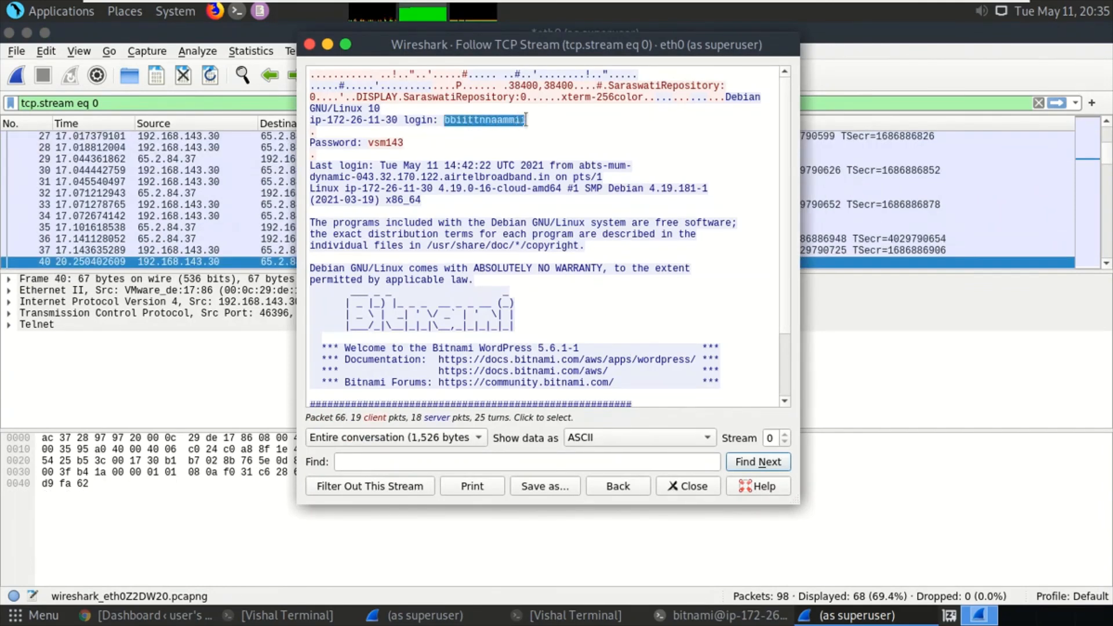
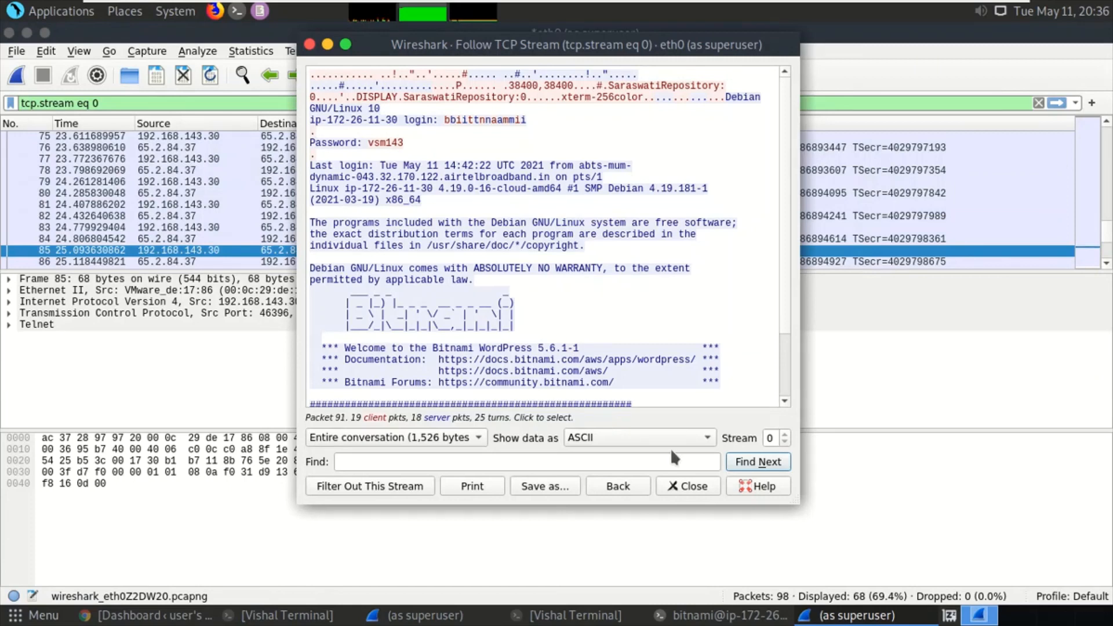
{"action": "left_click", "coordinate": [681, 487]}
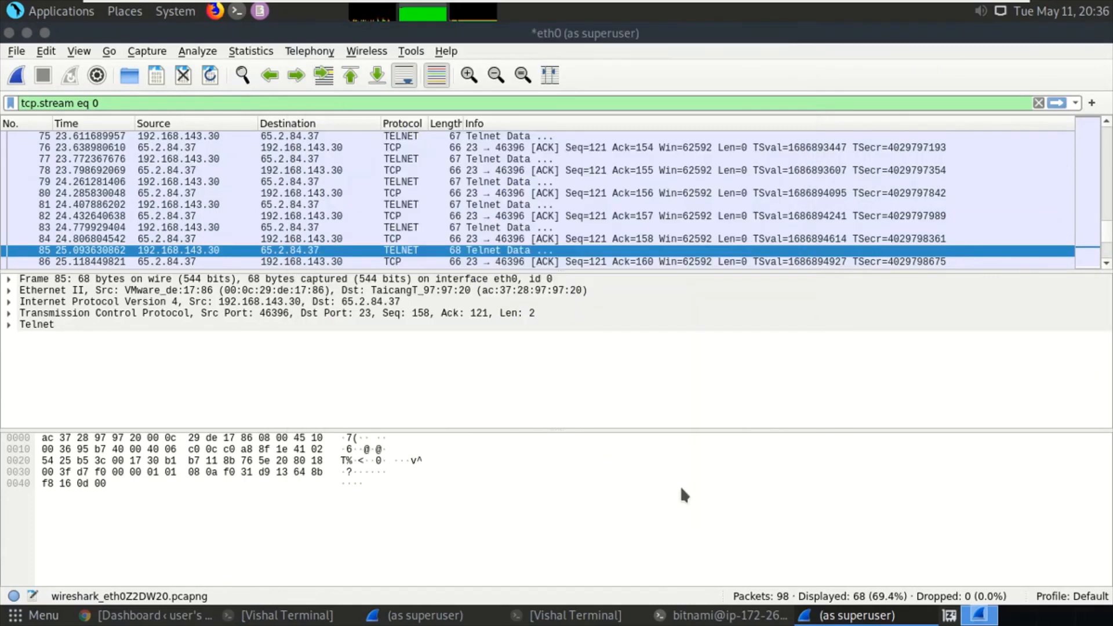